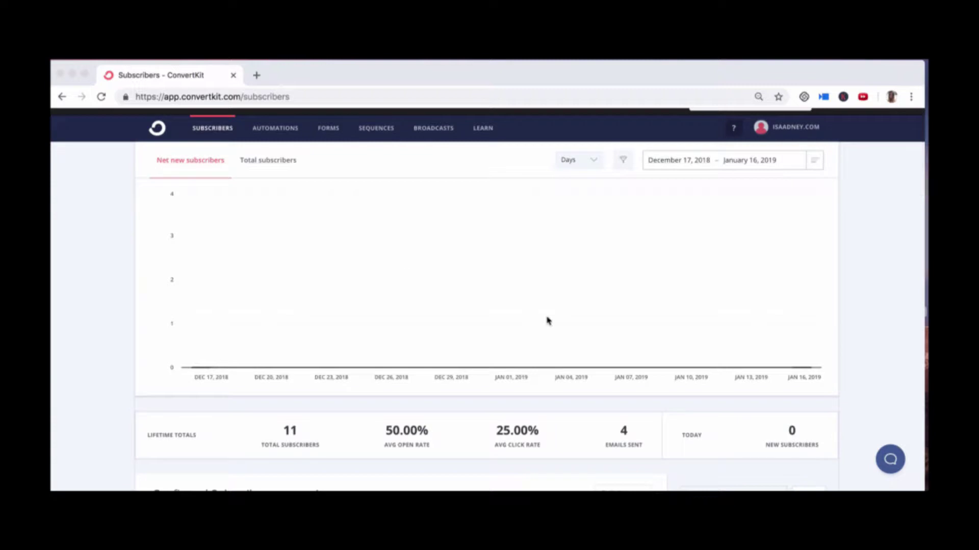
Step: Review the net new subscribers chart, its time-interval options and the lifetime totals on the Subscribers page
click(277, 162)
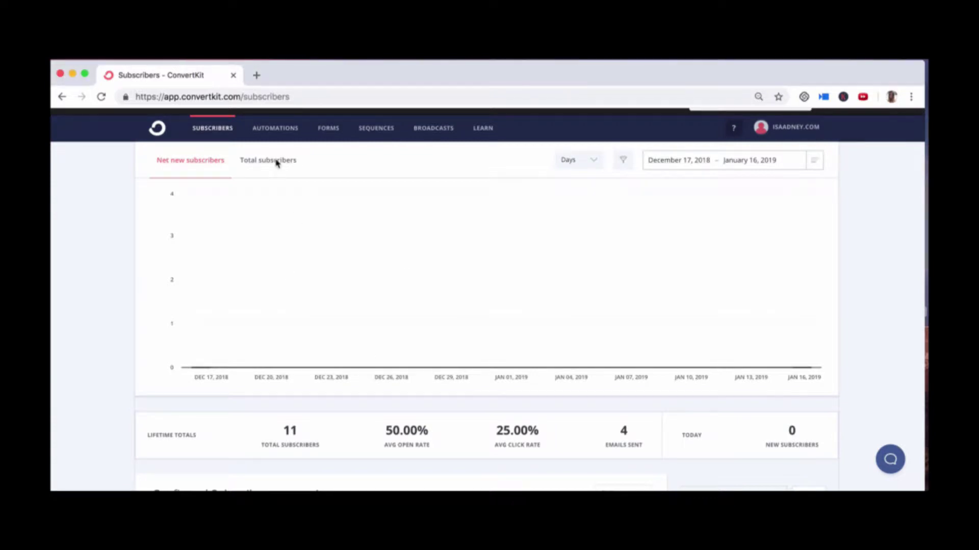
click(591, 160)
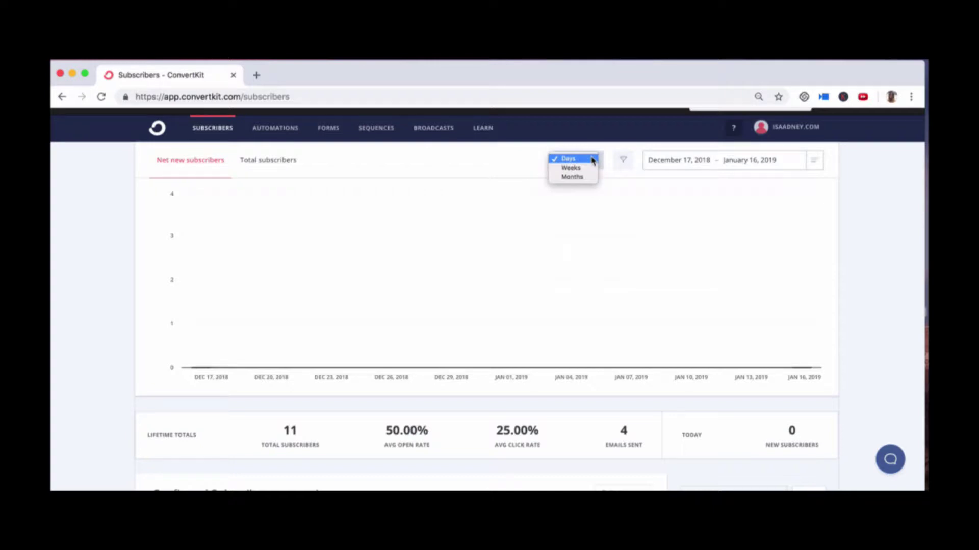
click(591, 159)
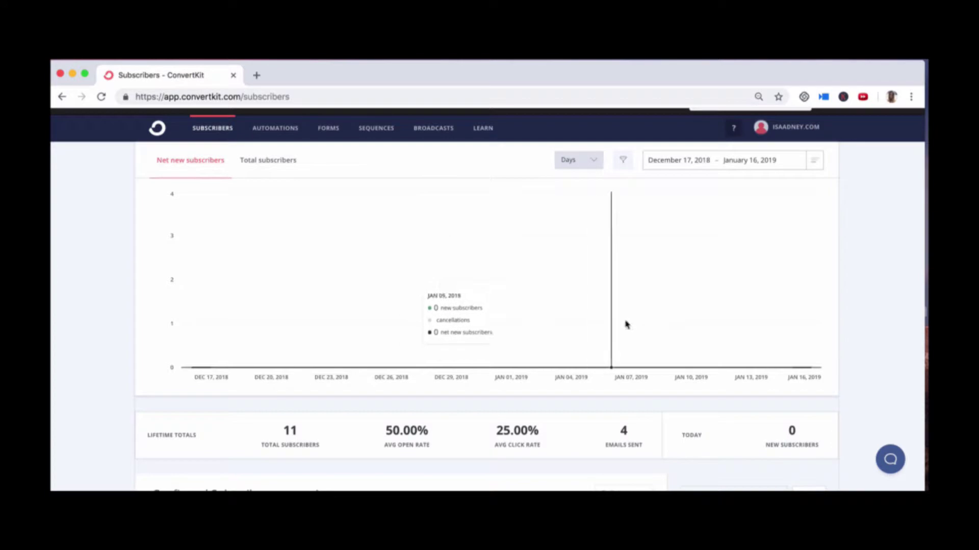
scroll(641, 333, down, 2)
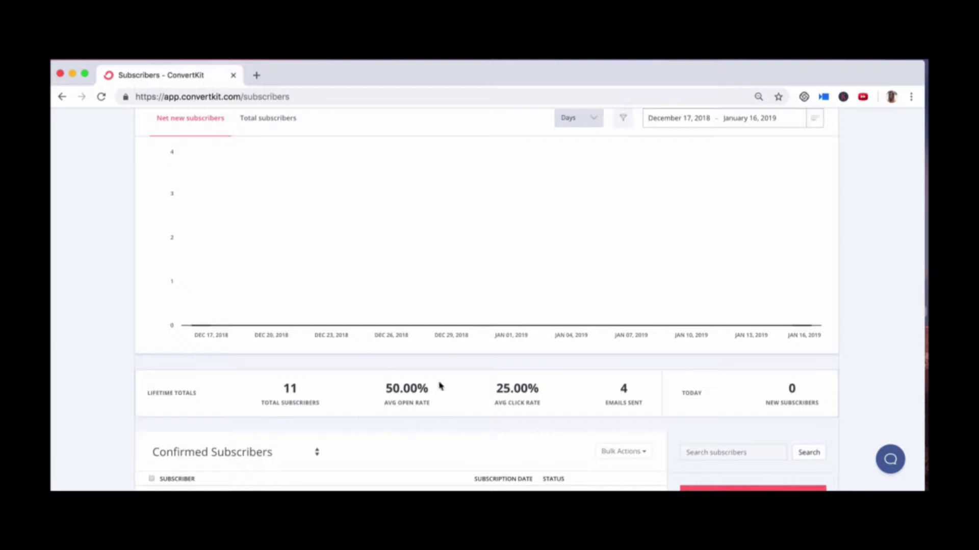
scroll(441, 389, down, 2)
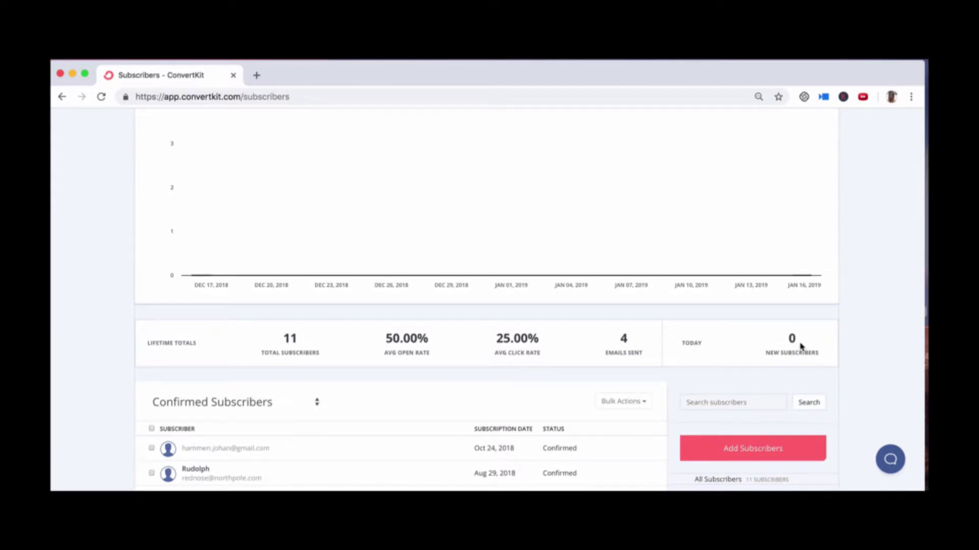
scroll(800, 347, down, 1)
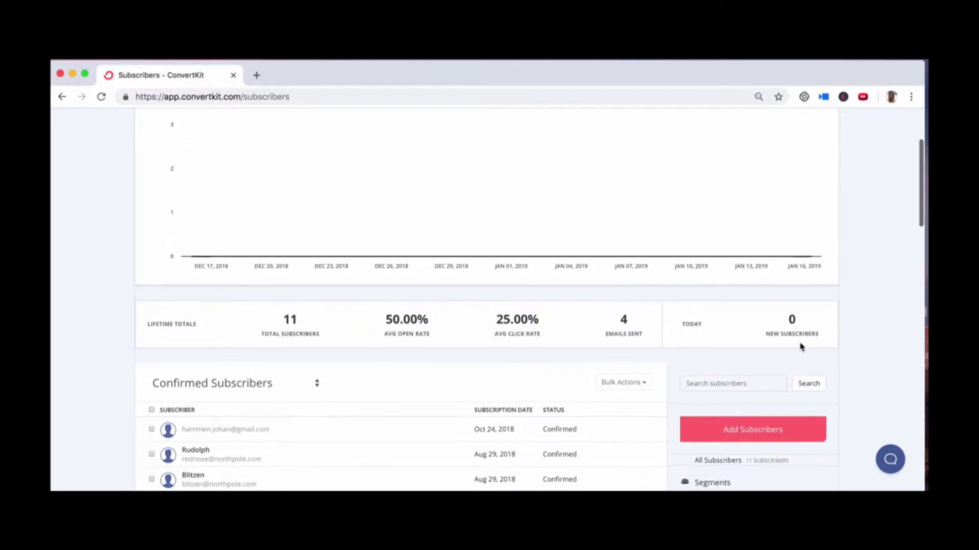
Step: Look through the confirmed subscribers list and the segments and tags listed beside it
scroll(801, 347, down, 5)
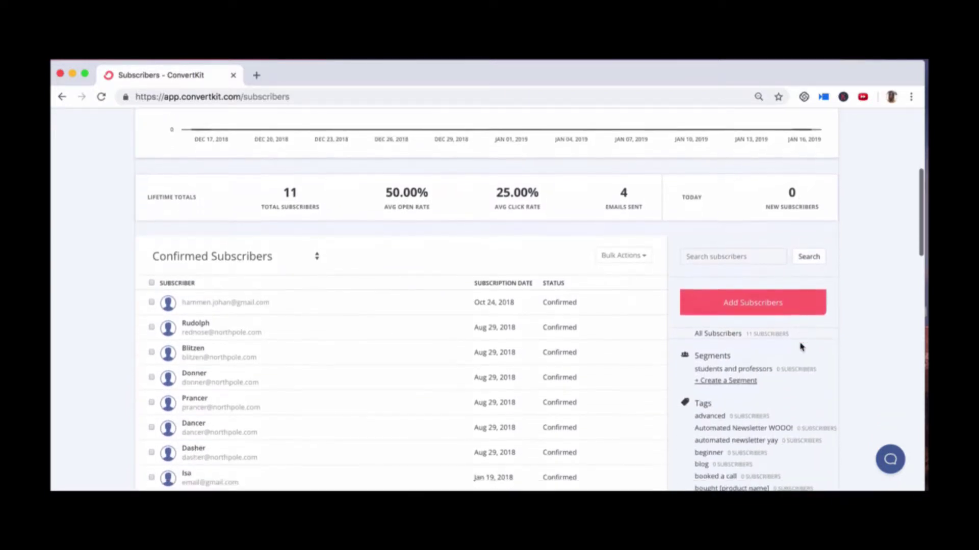
scroll(801, 347, down, 3)
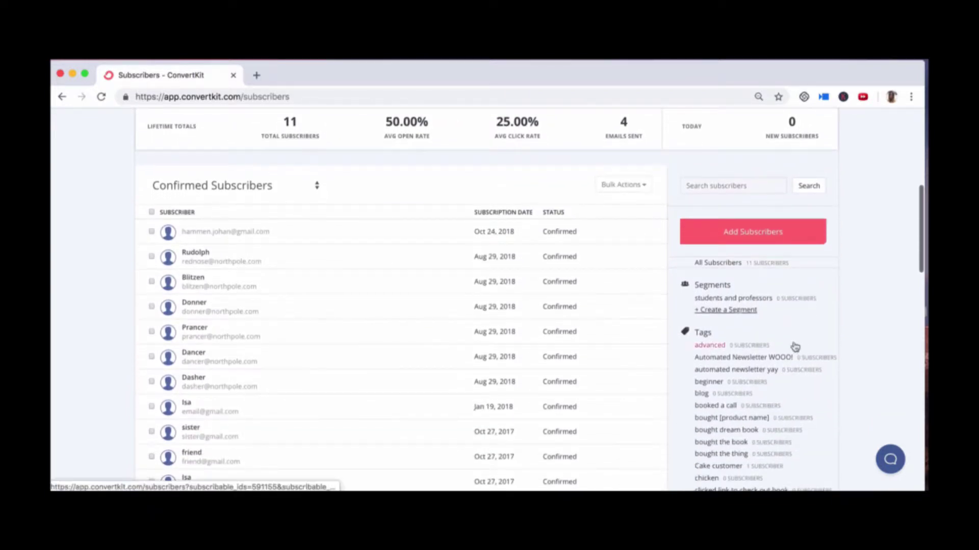
scroll(467, 379, down, 2)
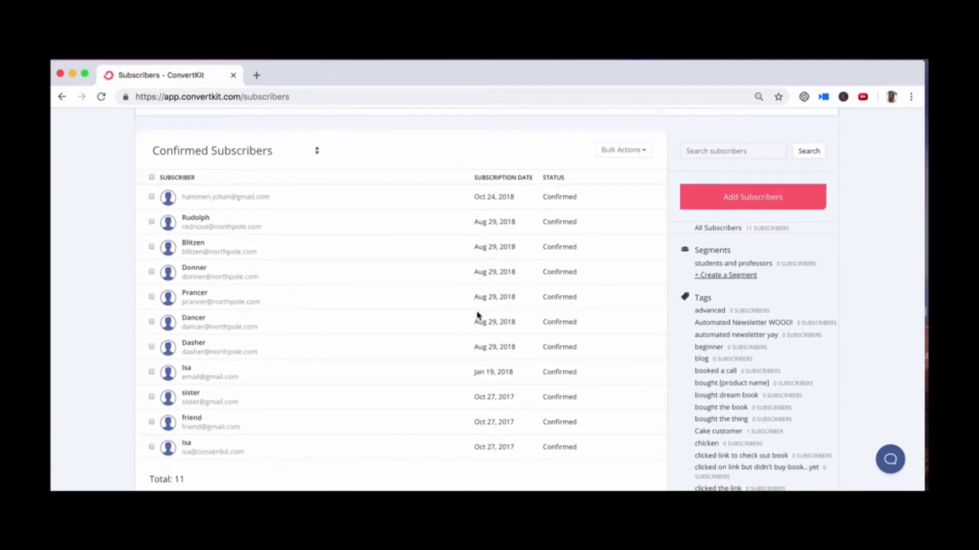
scroll(649, 360, down, 5)
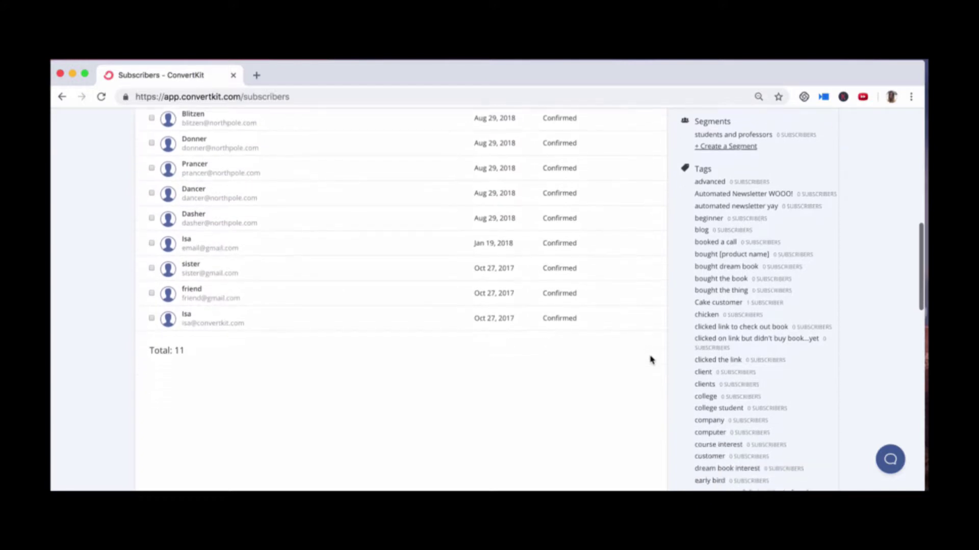
scroll(749, 343, down, 4)
scroll(752, 344, down, 4)
scroll(752, 344, down, 4)
scroll(753, 344, down, 3)
scroll(752, 344, up, 10)
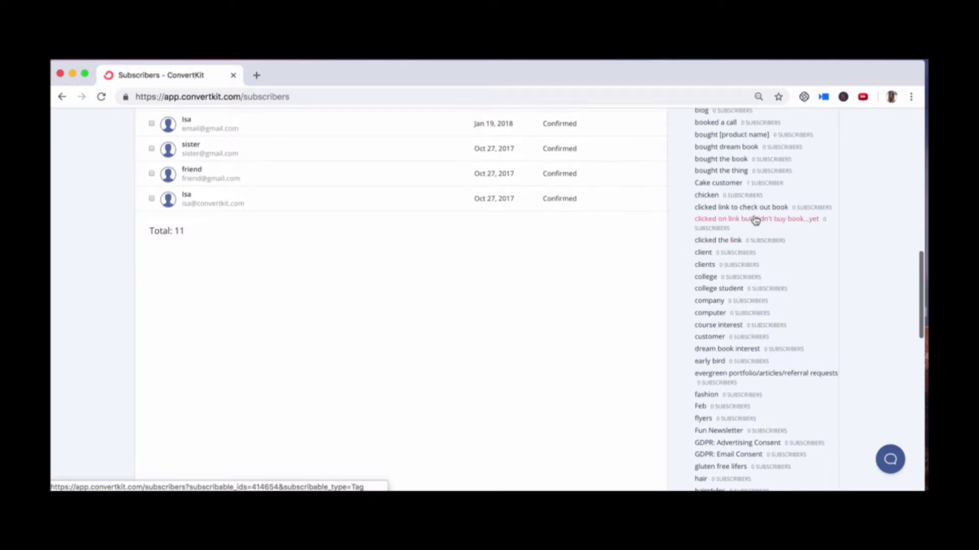
scroll(755, 220, up, 1)
Step: Show only the subscribers who have the tag "Cake customer"
click(722, 209)
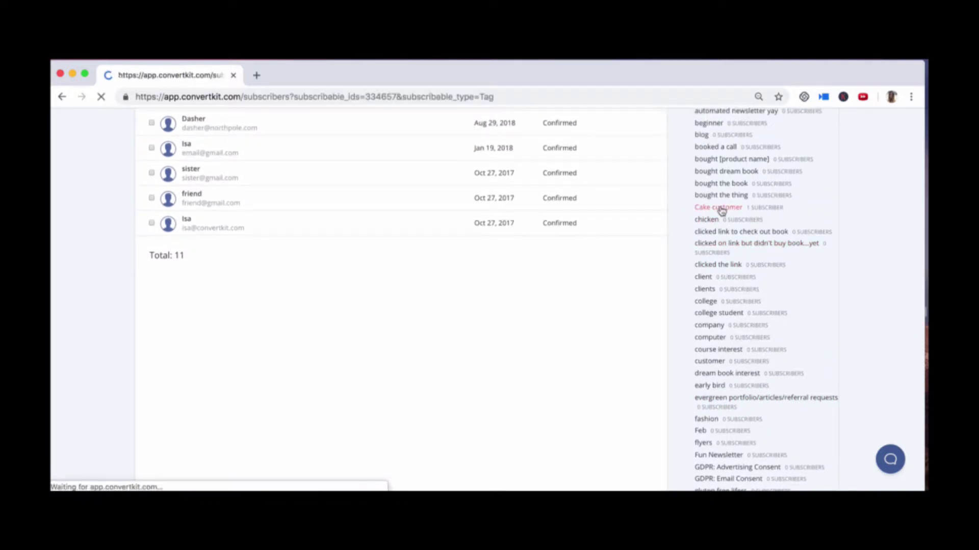
scroll(734, 245, down, 2)
scroll(741, 266, down, 5)
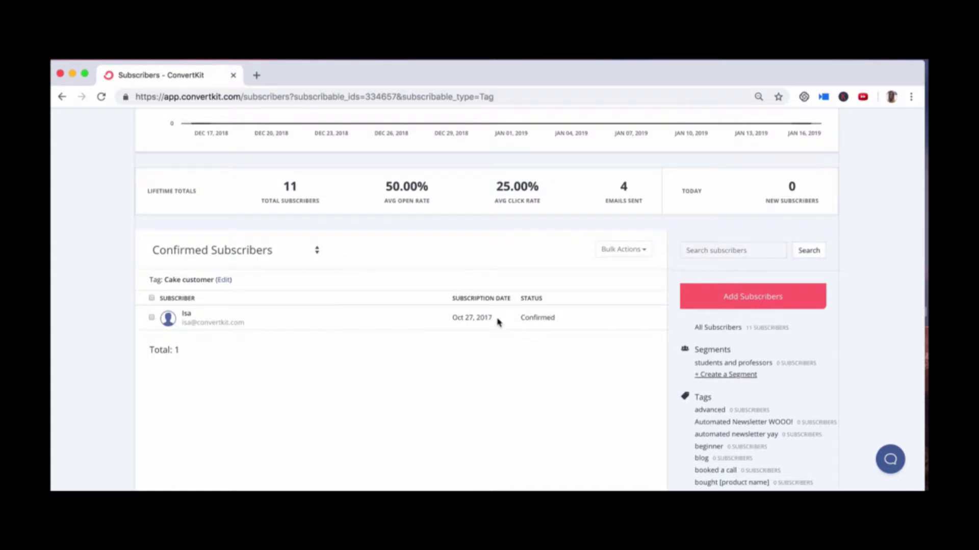
scroll(730, 377, down, 1)
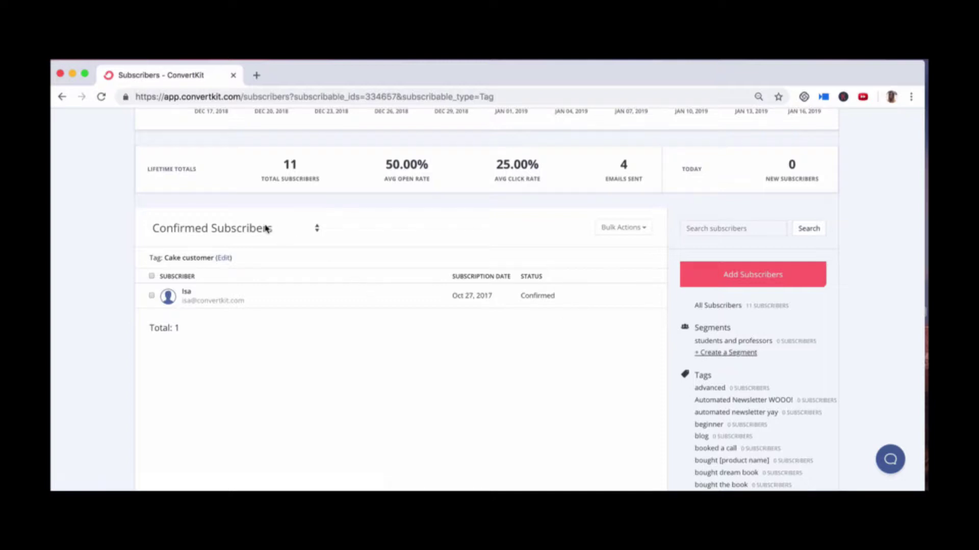
Step: Switch the subscriber list from confirmed subscribers to Cold Subscribers and view the list
click(243, 229)
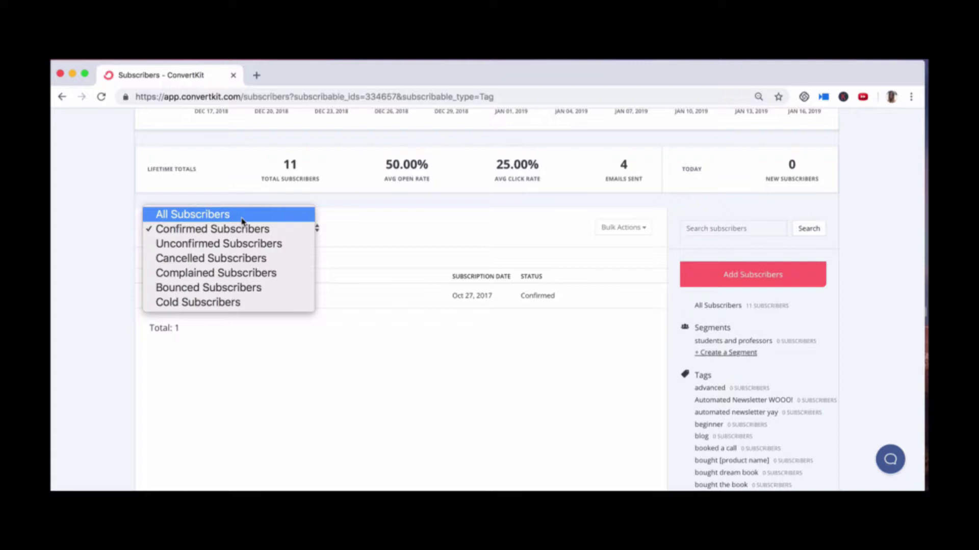
click(208, 304)
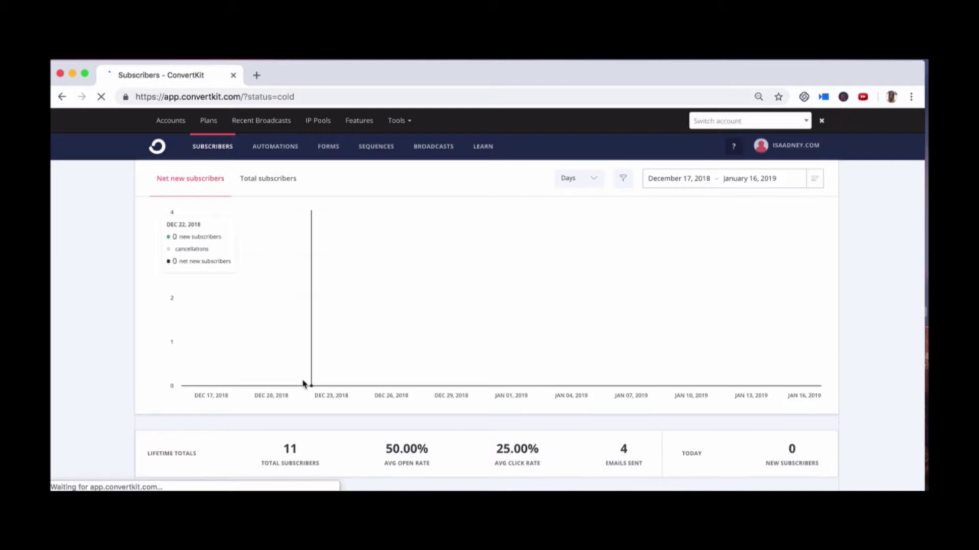
scroll(303, 383, down, 5)
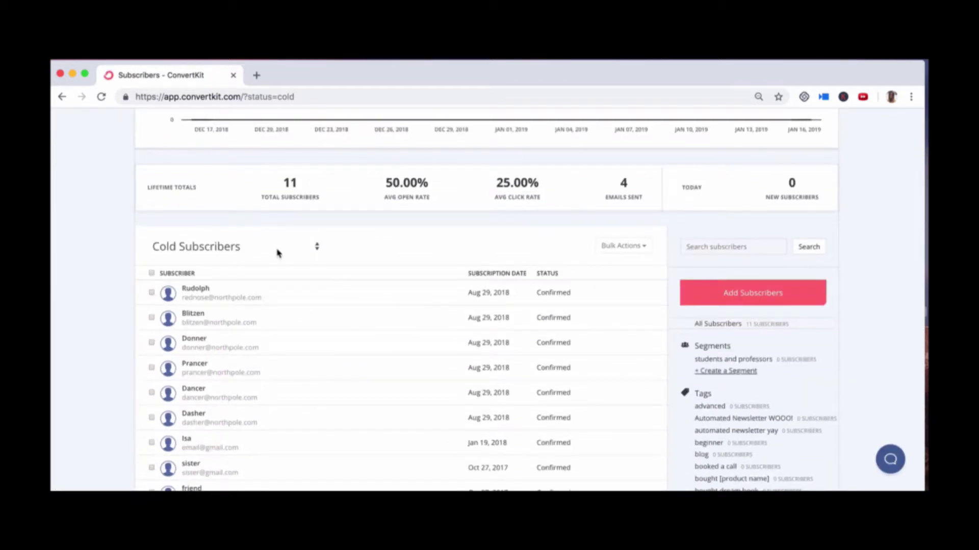
scroll(277, 254, down, 1)
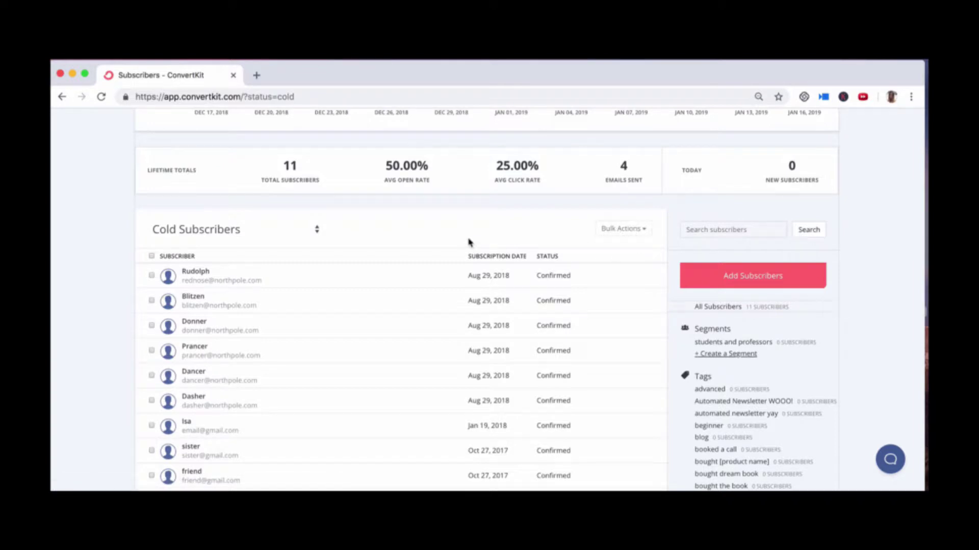
Step: Select all the cold subscribers and view the bulk actions available for them, without applying any
click(151, 256)
click(635, 236)
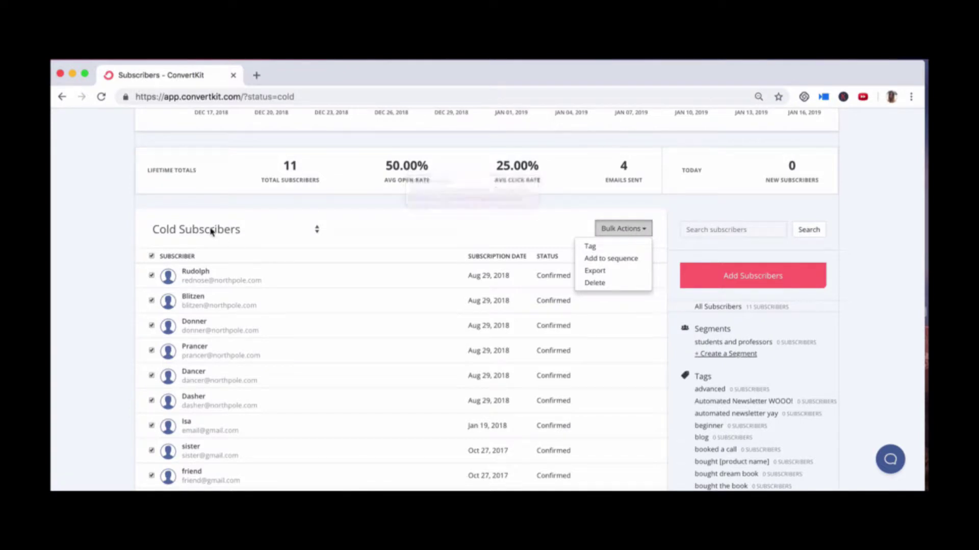
click(476, 227)
scroll(762, 299, down, 1)
scroll(761, 300, up, 3)
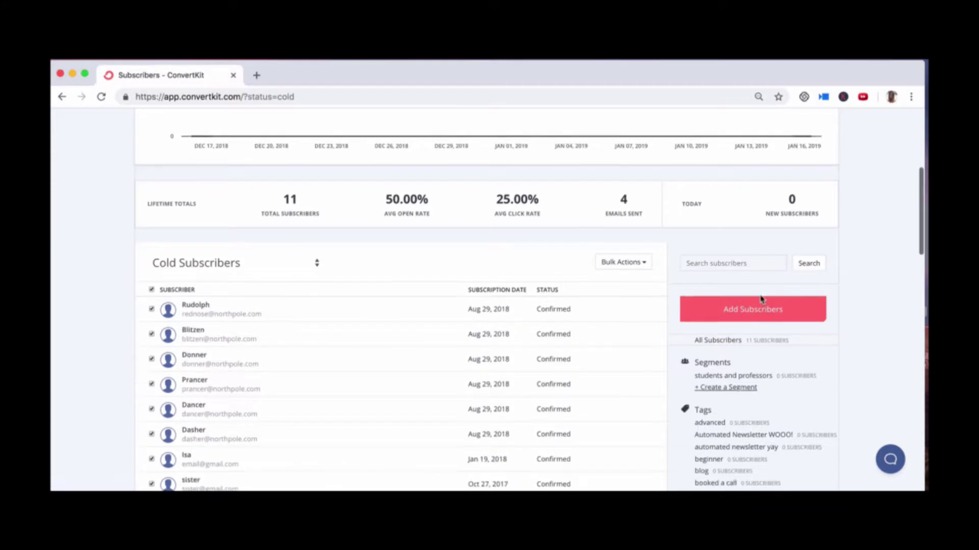
Step: View the options for adding or importing subscribers, then close them without importing anything
scroll(762, 300, down, 1)
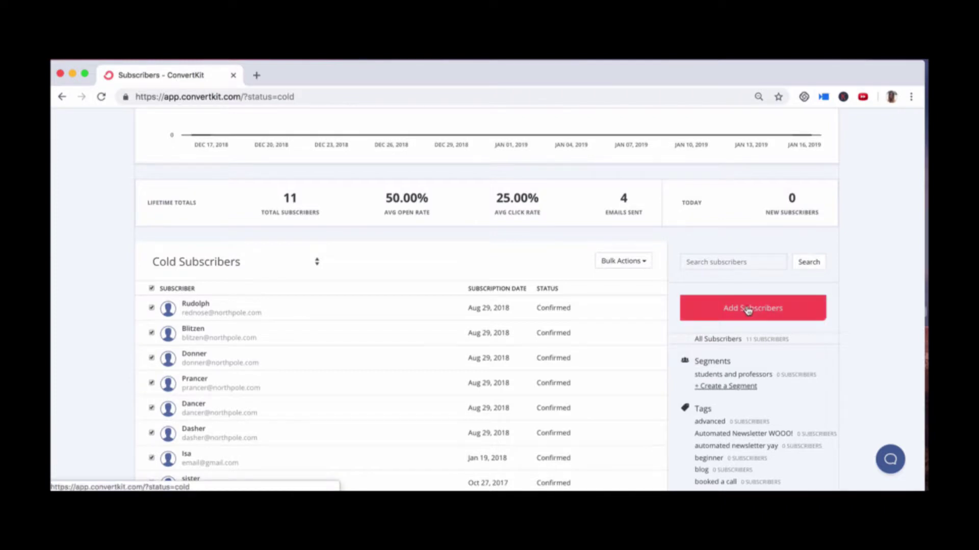
scroll(748, 311, down, 5)
click(764, 178)
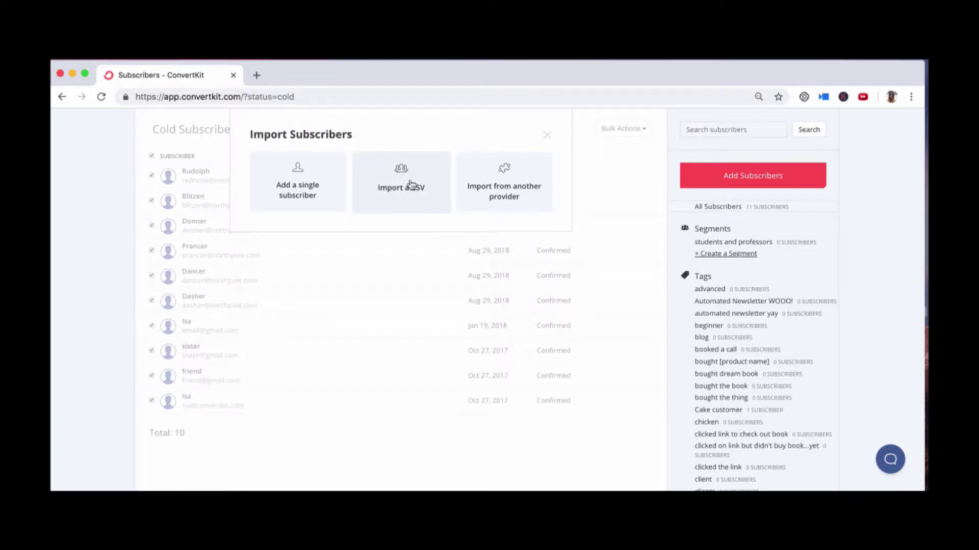
click(546, 135)
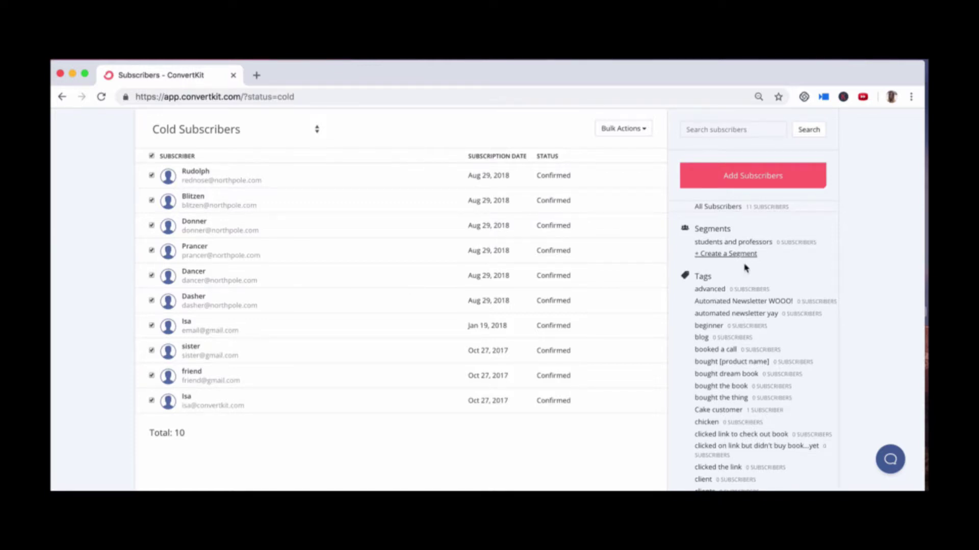
Step: Go to the visual automations overview and create a new automation
scroll(744, 268, up, 3)
scroll(745, 267, up, 5)
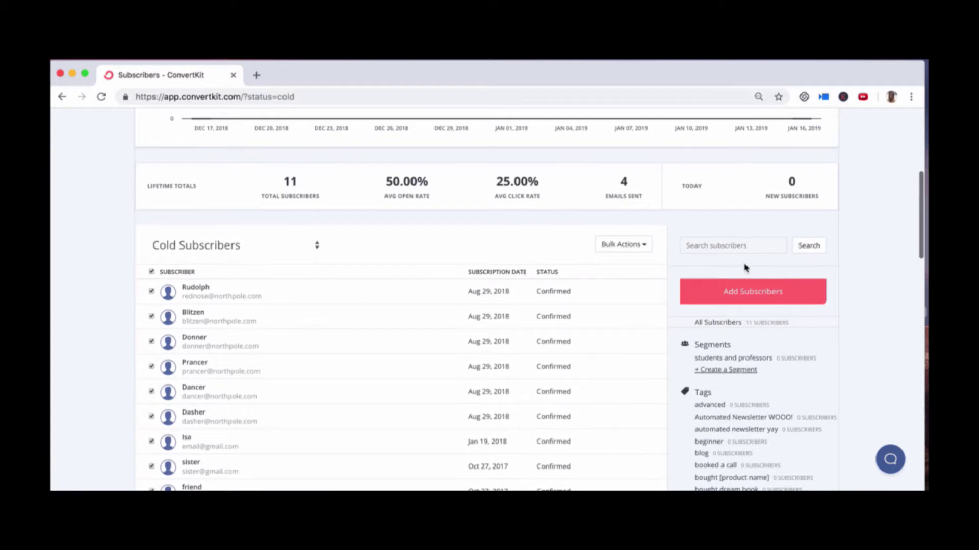
scroll(744, 267, up, 3)
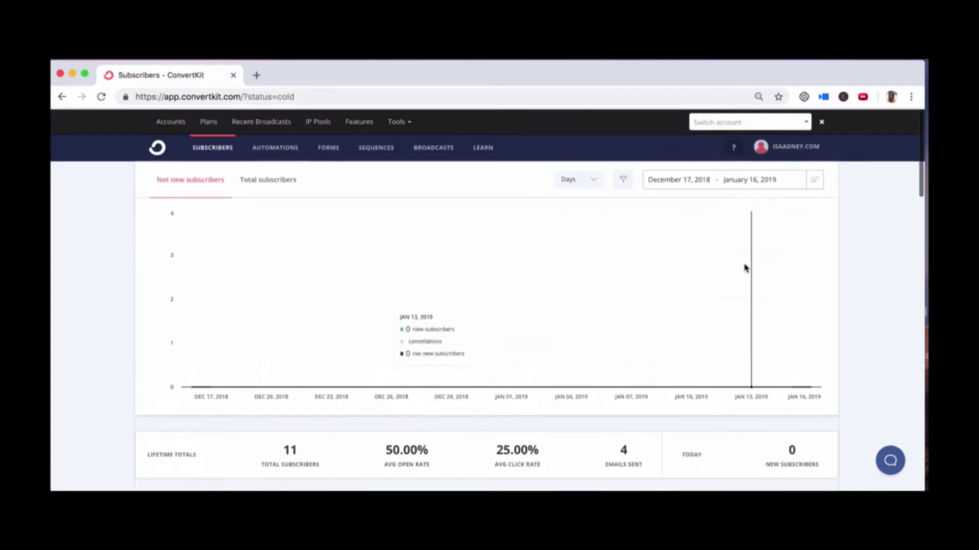
click(269, 148)
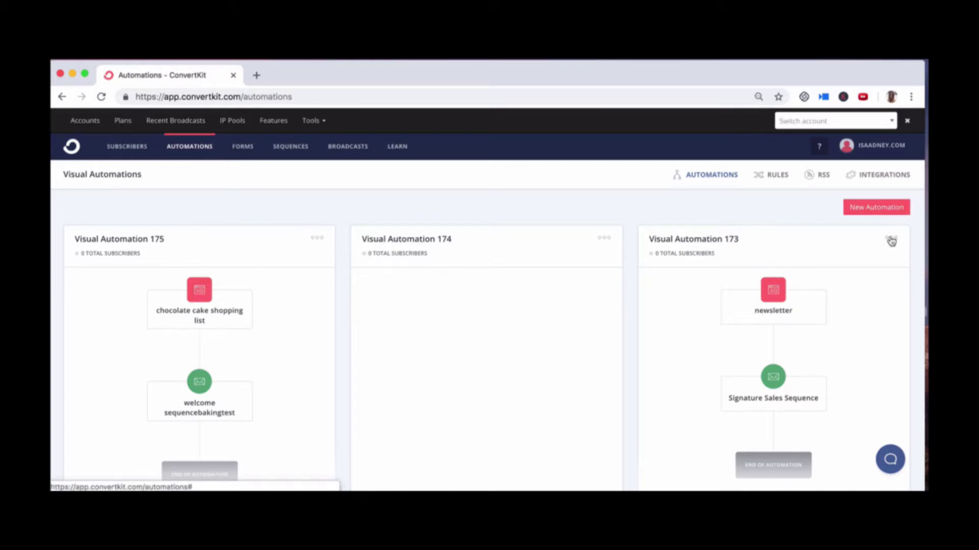
click(873, 209)
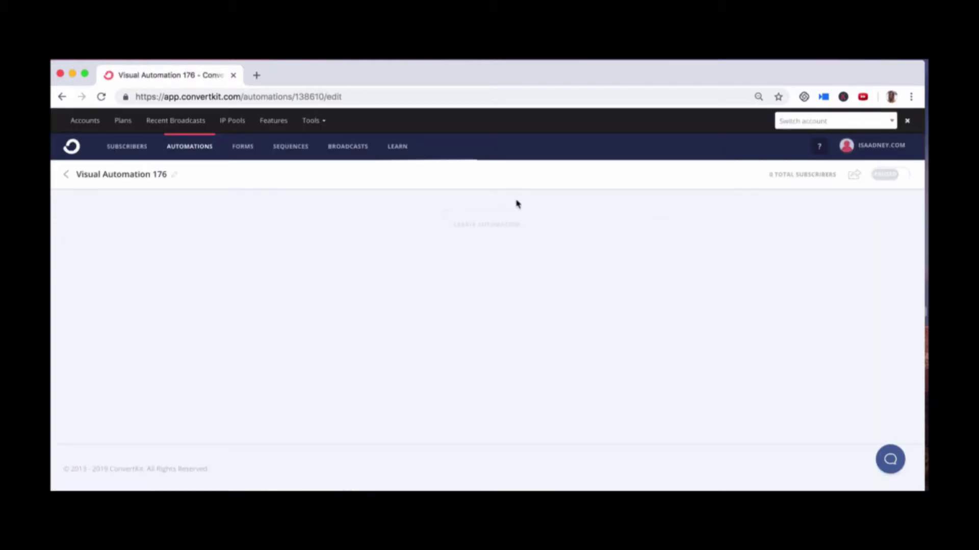
Step: Rename the new automation as "Welcome sequence"
click(176, 177)
drag(175, 176, 73, 177)
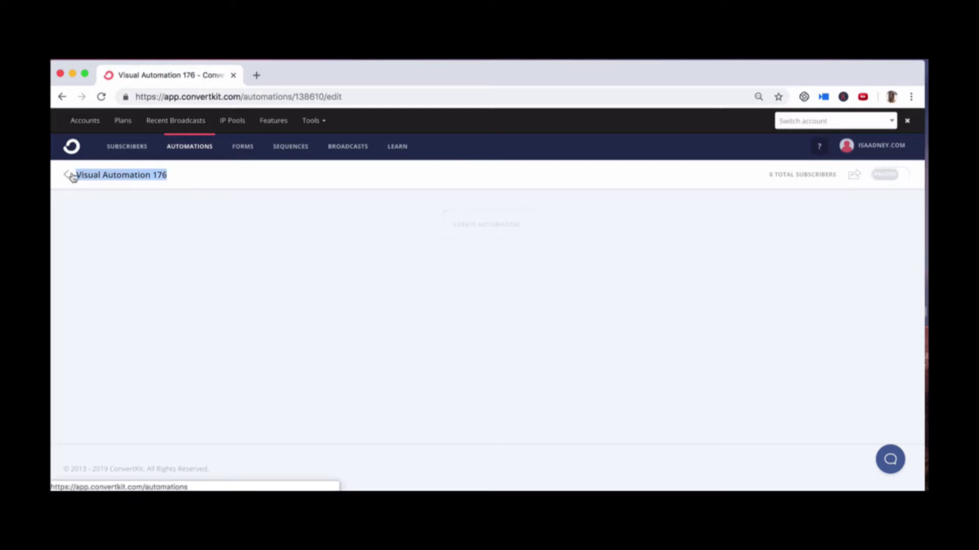
text(Welcome sequence)
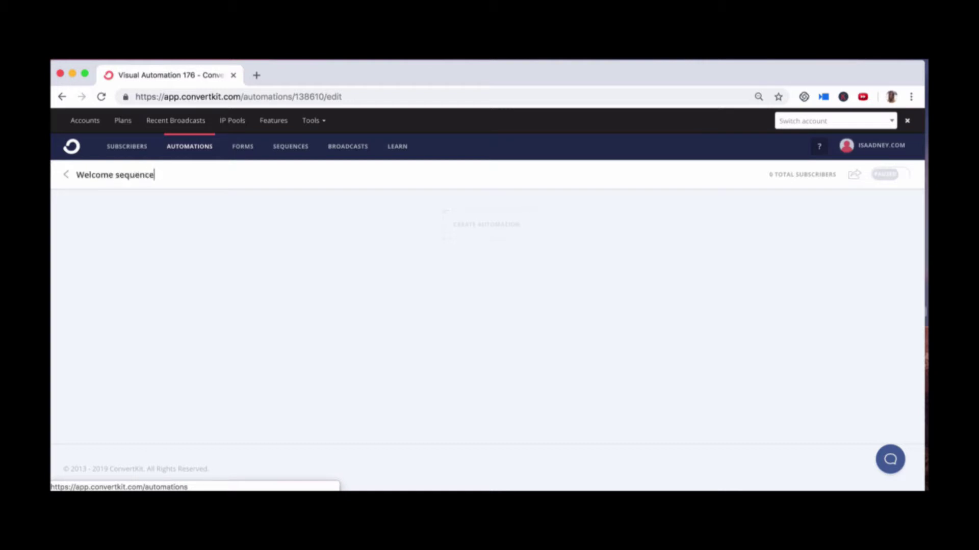
click(172, 247)
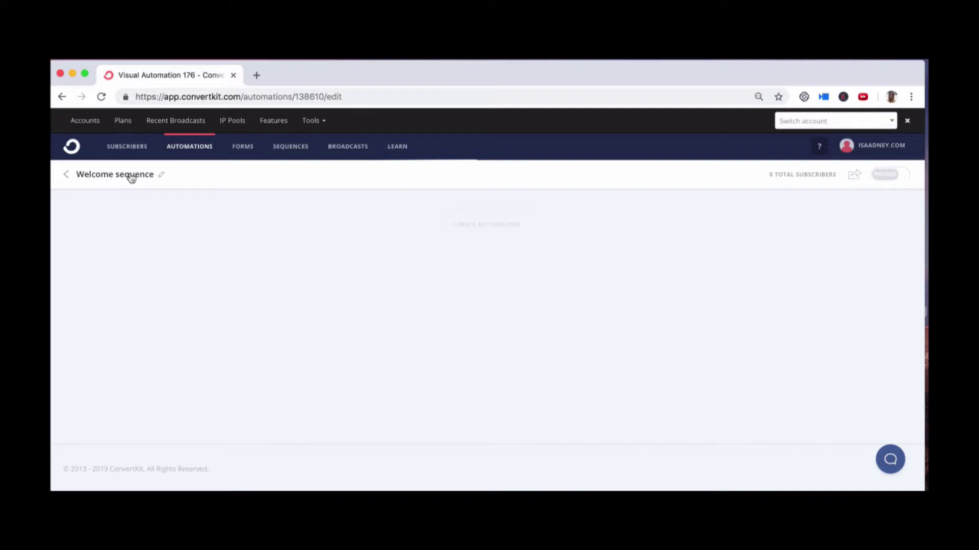
Step: Start the automation with a "Joins a form" event and create a new landing page for it from the Profile template
click(482, 233)
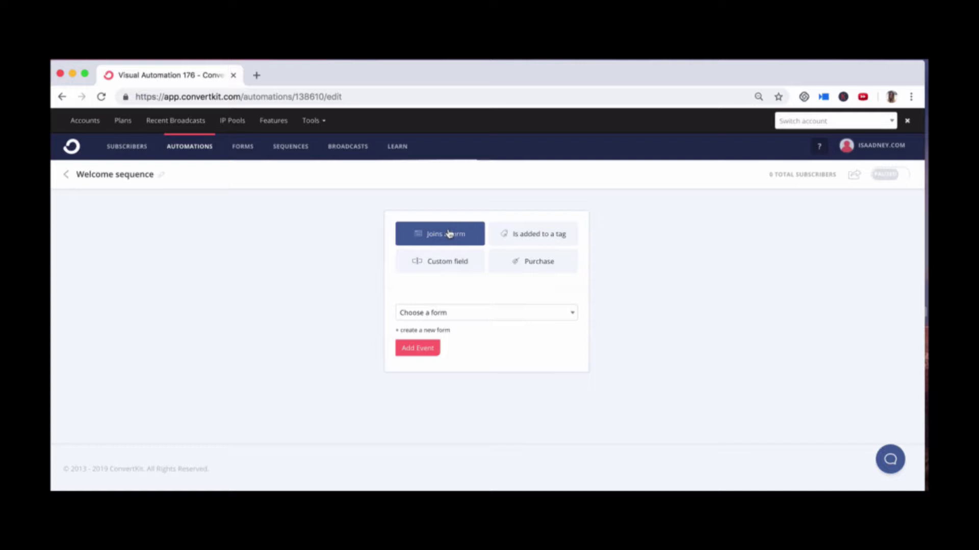
click(427, 330)
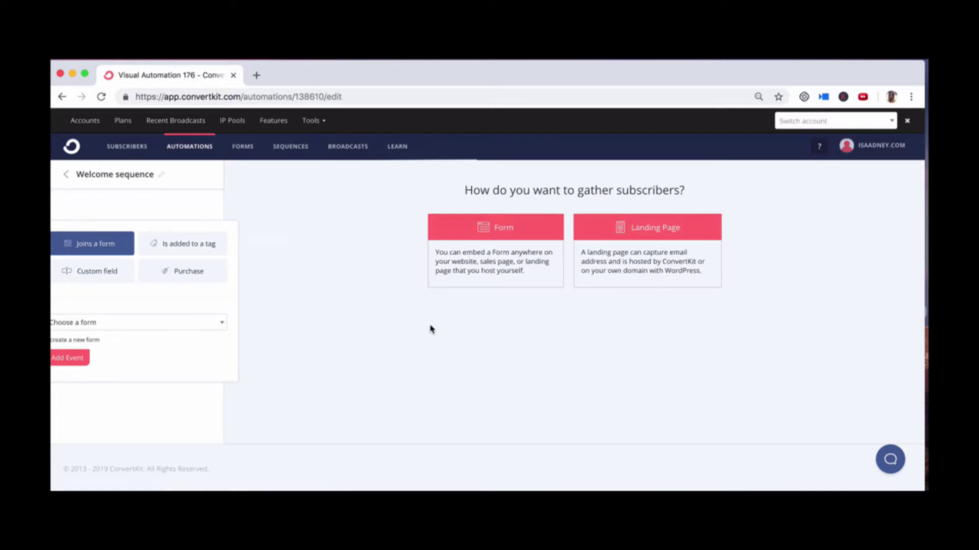
click(672, 268)
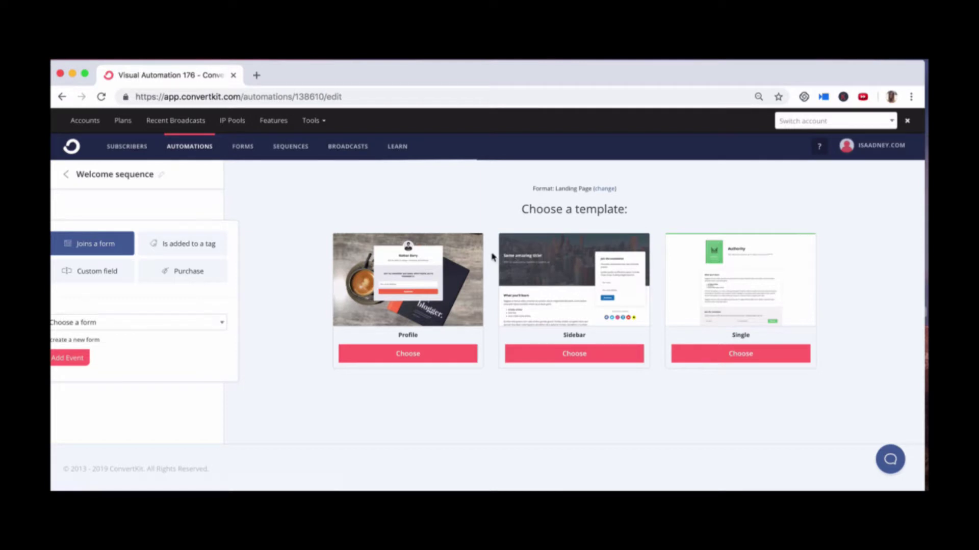
click(397, 358)
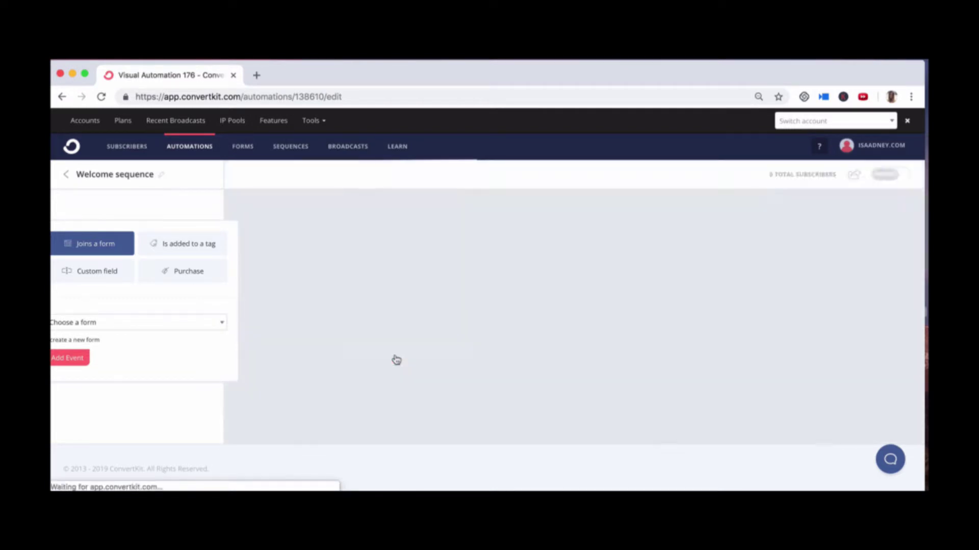
Step: Rename the new Profile landing page as "Free checklist!"
click(328, 176)
triple_click(295, 175)
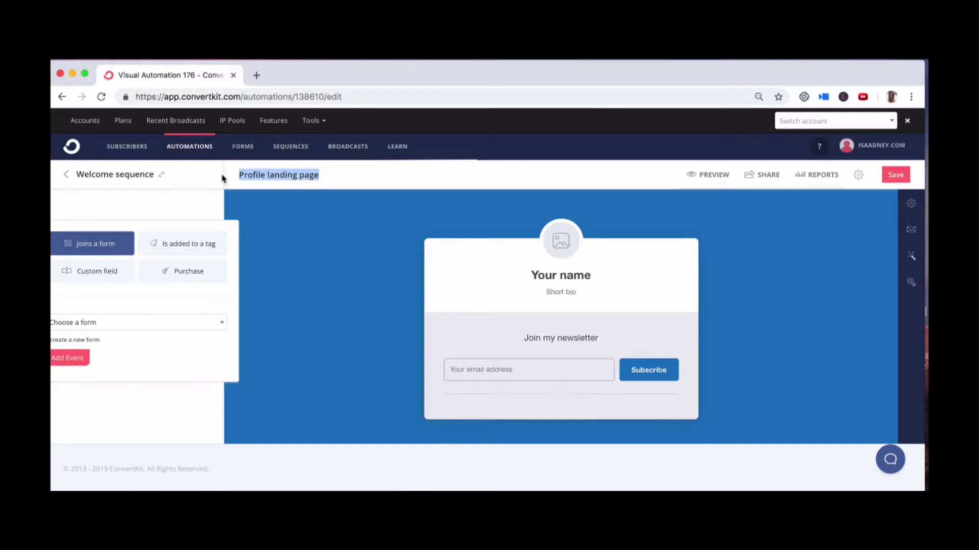
text(Free checklist!)
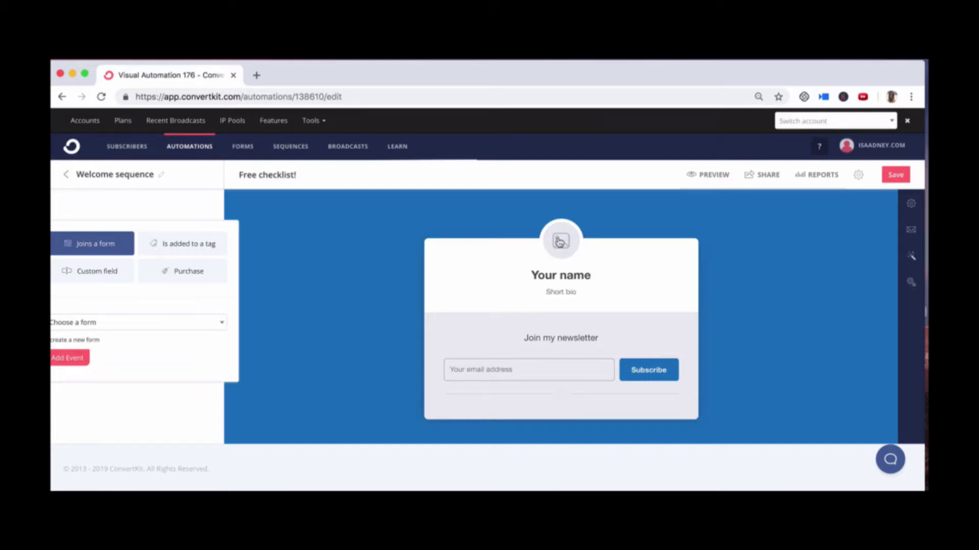
Step: Replace the landing page's header with "Struggling with...?" and its short bio with "Free checklist to help you..."
click(558, 274)
drag(504, 279, 408, 274)
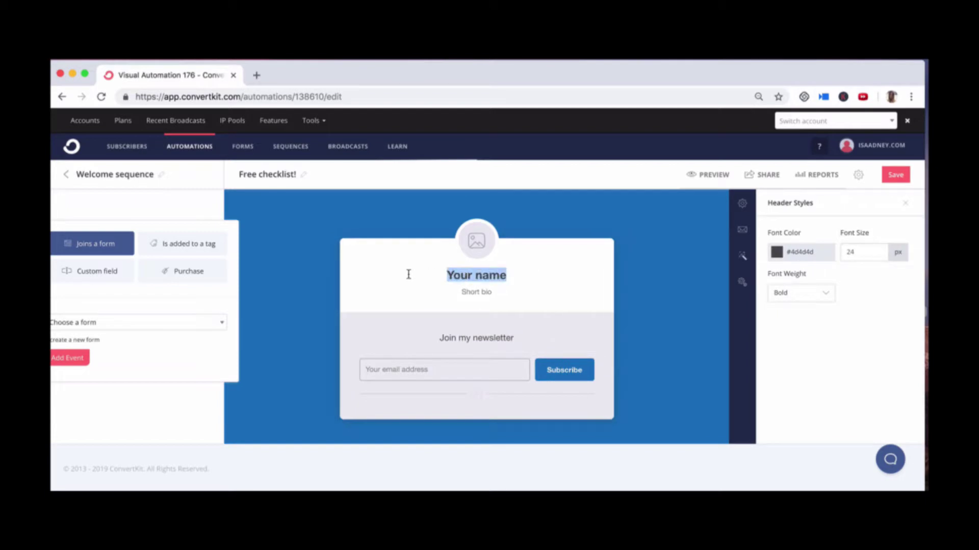
text(Struggling wit)
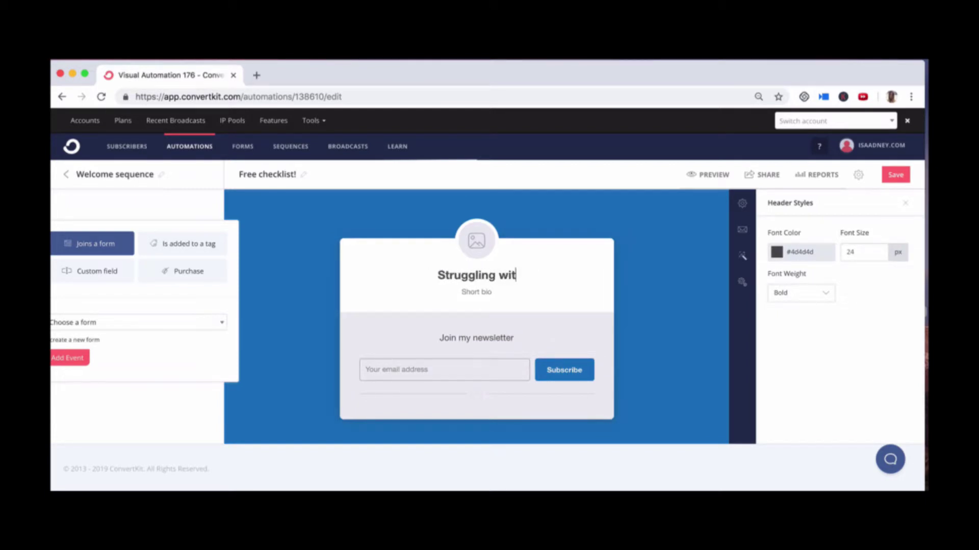
text(h...?)
drag(508, 293, 414, 291)
text(Free checklist to help you...)
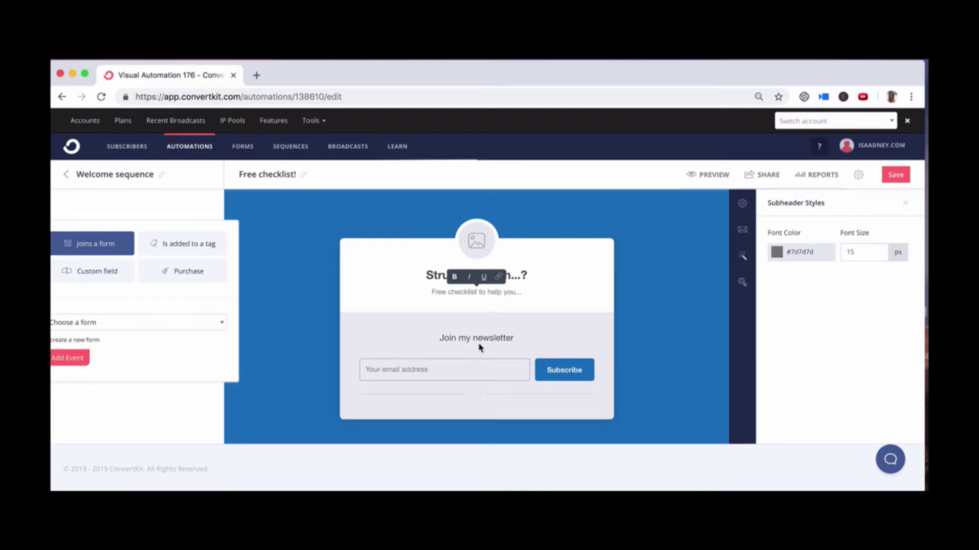
Step: Change the form's title to "Get the checklist!" and the subscribe button's label to "I am in!"
drag(531, 338, 381, 337)
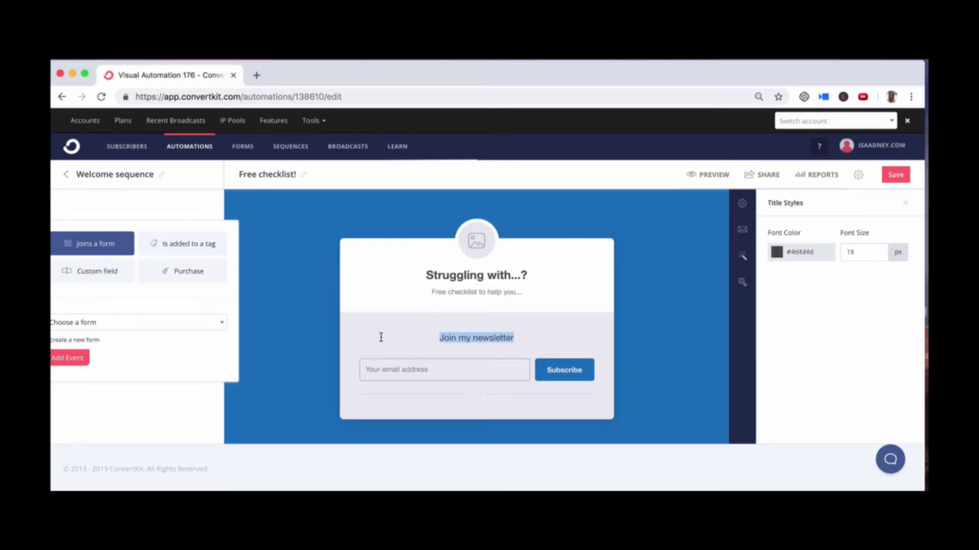
text(Get the checklist!)
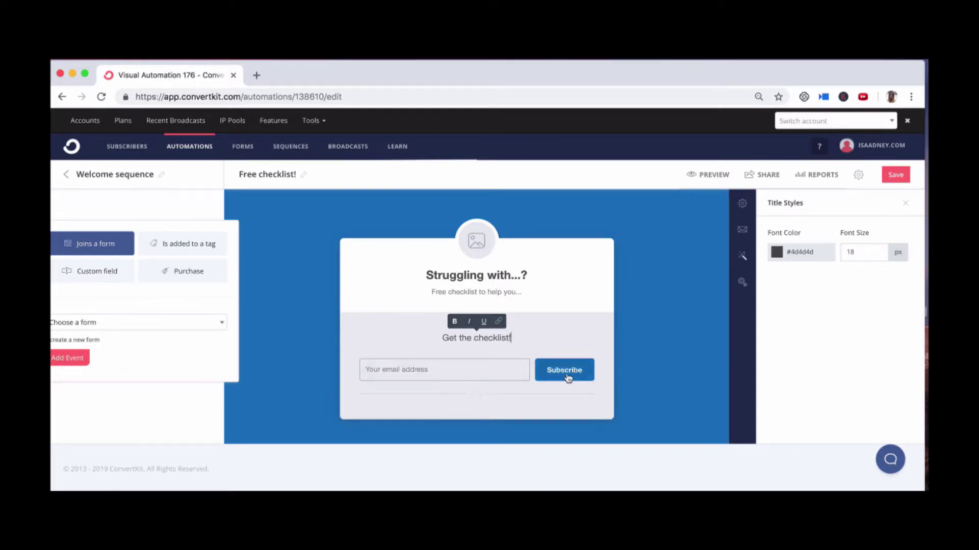
click(581, 376)
drag(584, 371, 521, 368)
text(I am in!)
Step: Set the "I am in!" button's background color to purple #9316be
scroll(859, 270, down, 1)
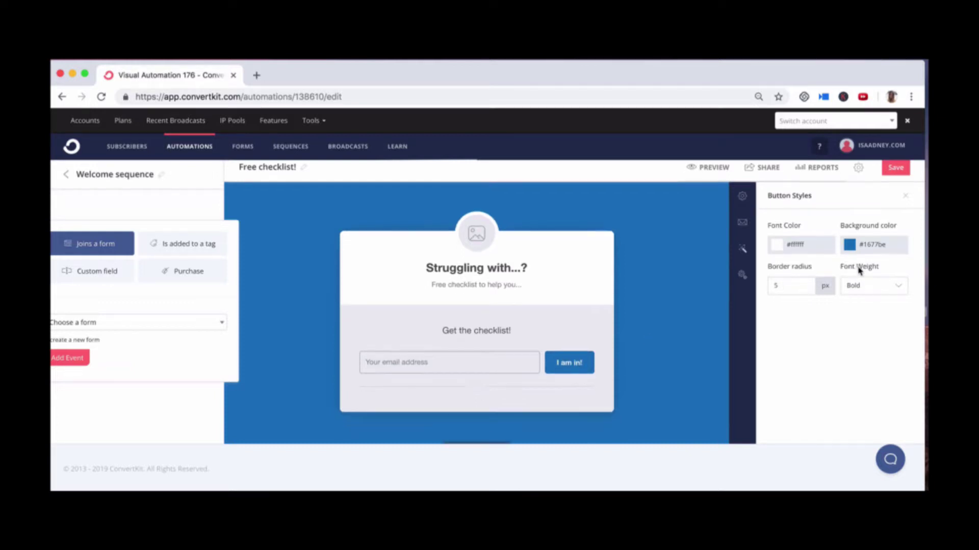
click(874, 246)
click(900, 281)
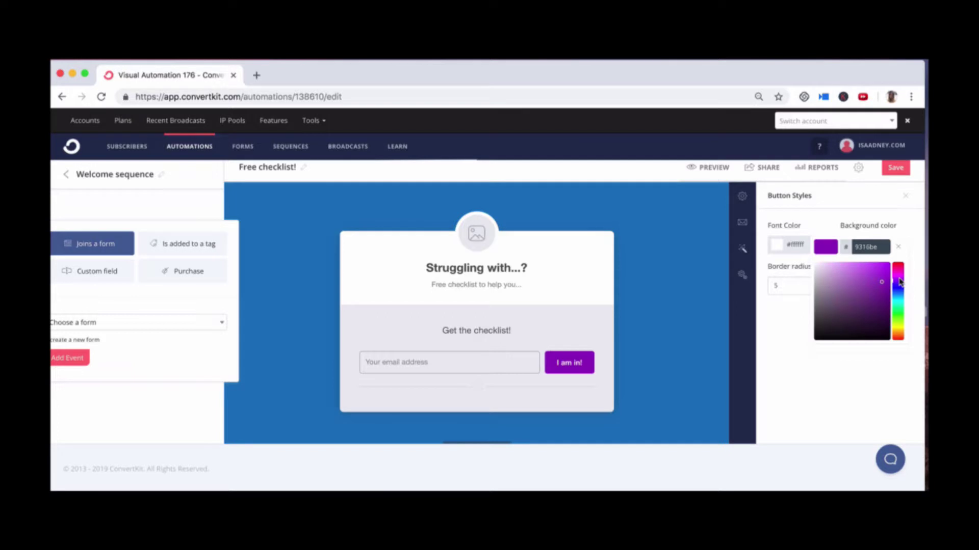
Step: Upload headshot.jpg from the demos folder as the landing page's profile image
click(474, 238)
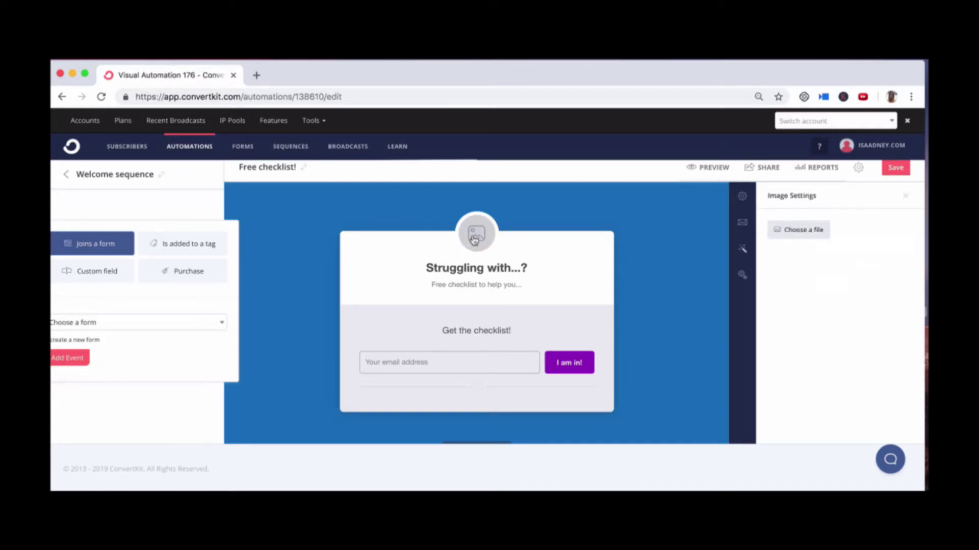
click(798, 233)
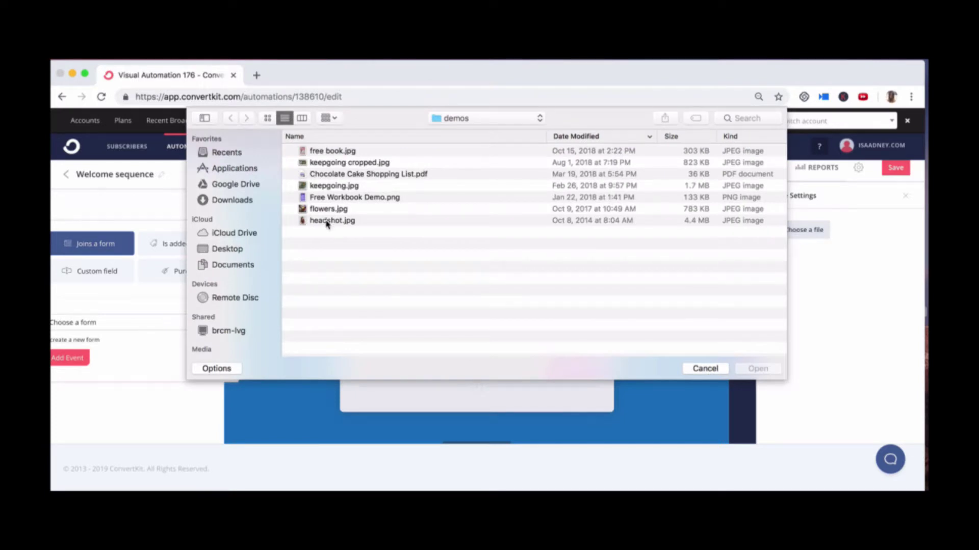
click(326, 221)
click(759, 374)
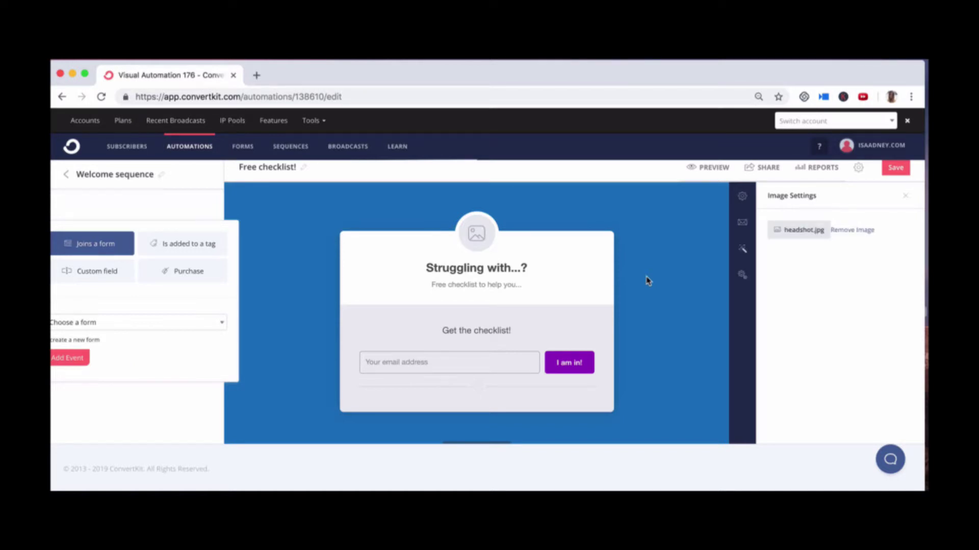
Step: Set the landing page's overall background color to purple #a316be in its styles
click(743, 248)
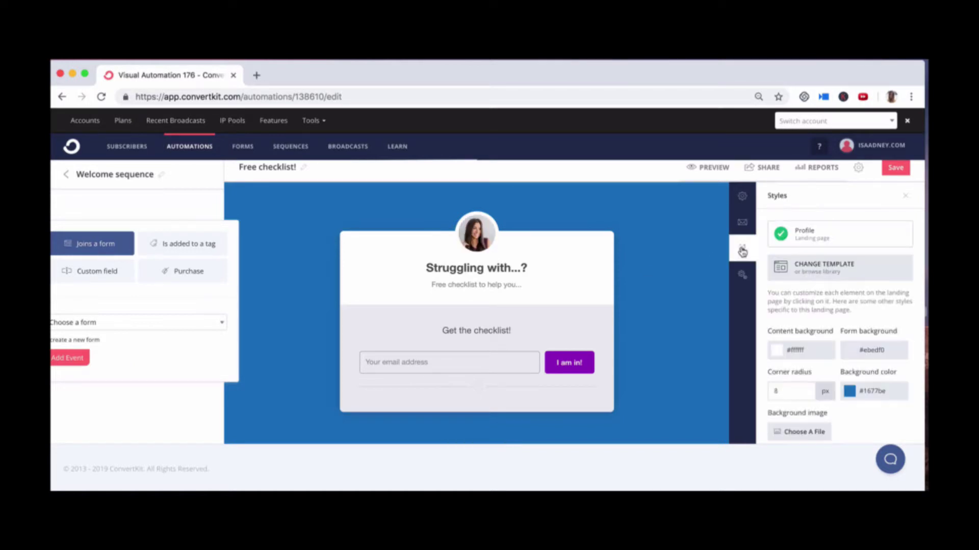
scroll(839, 328, down, 1)
click(873, 376)
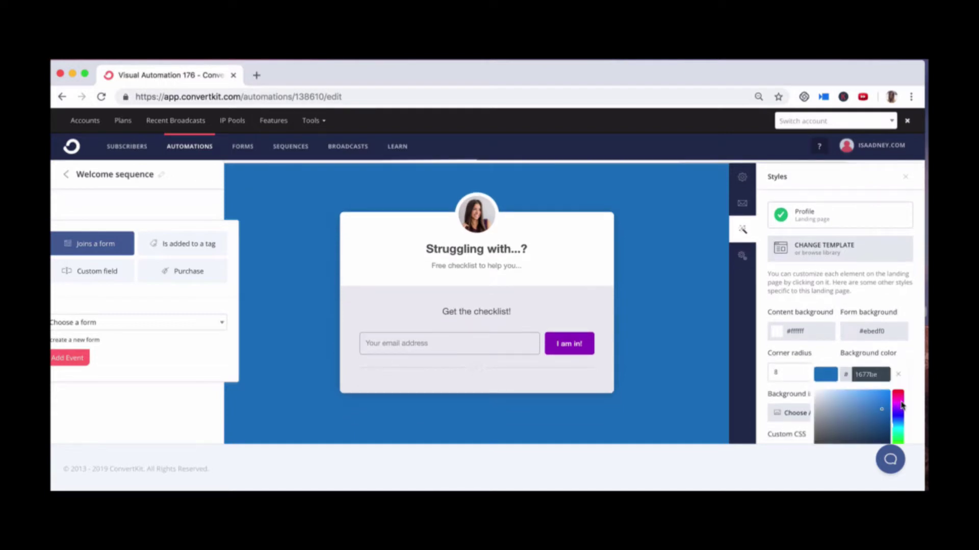
scroll(901, 408, down, 1)
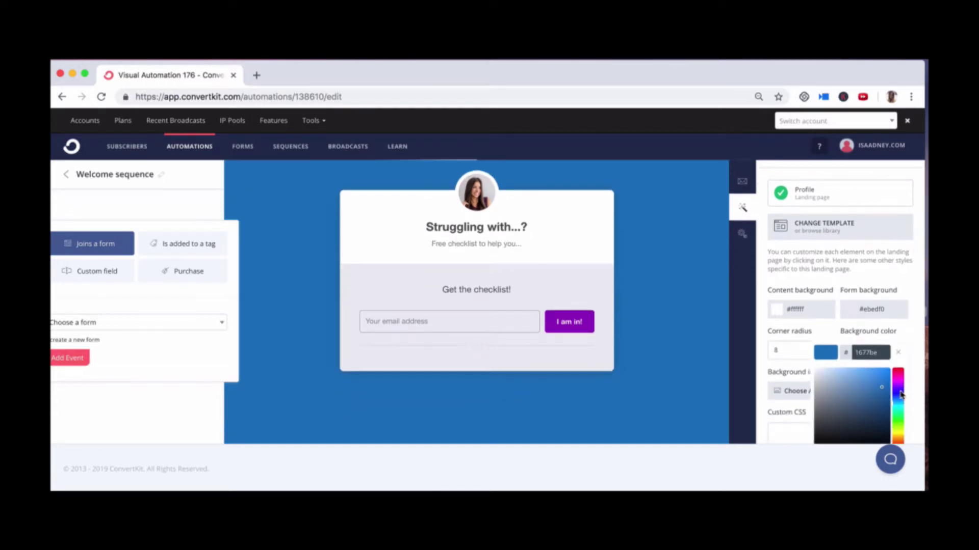
click(901, 383)
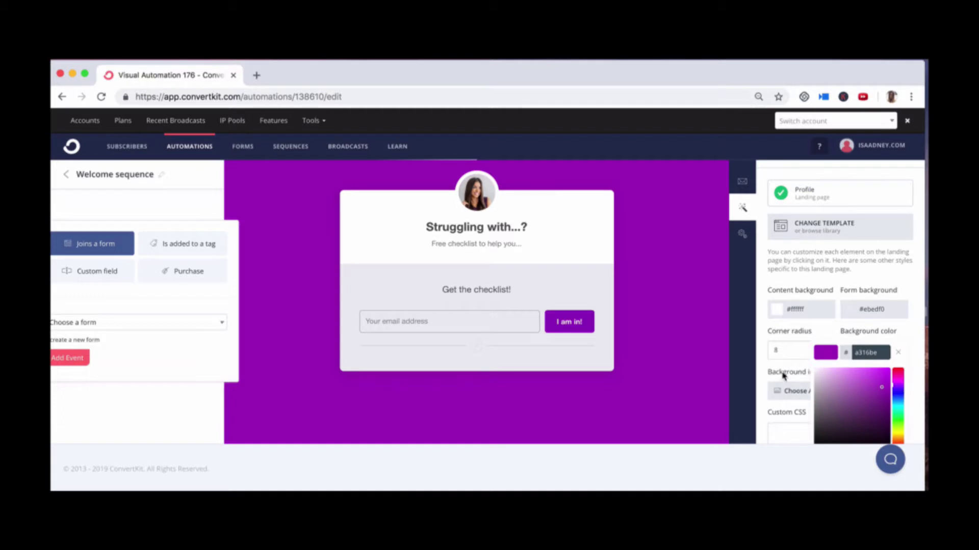
Step: Add flowers.jpg as the landing page's background image, leaving the form background color as it is
click(788, 391)
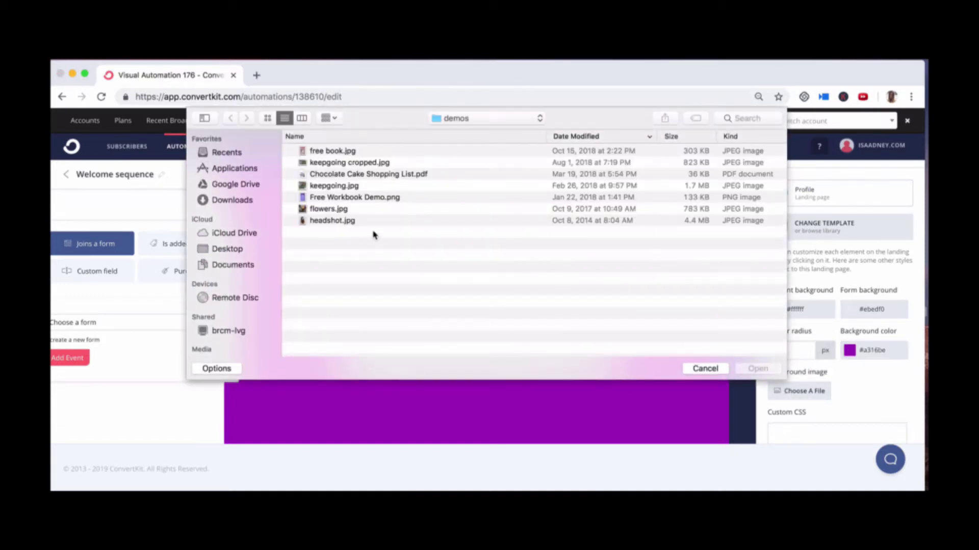
click(337, 212)
click(764, 369)
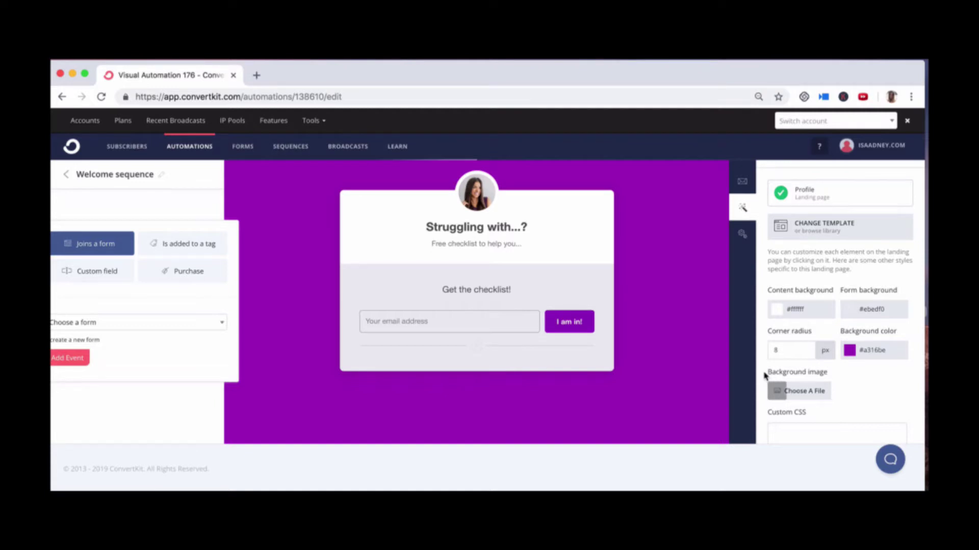
click(891, 312)
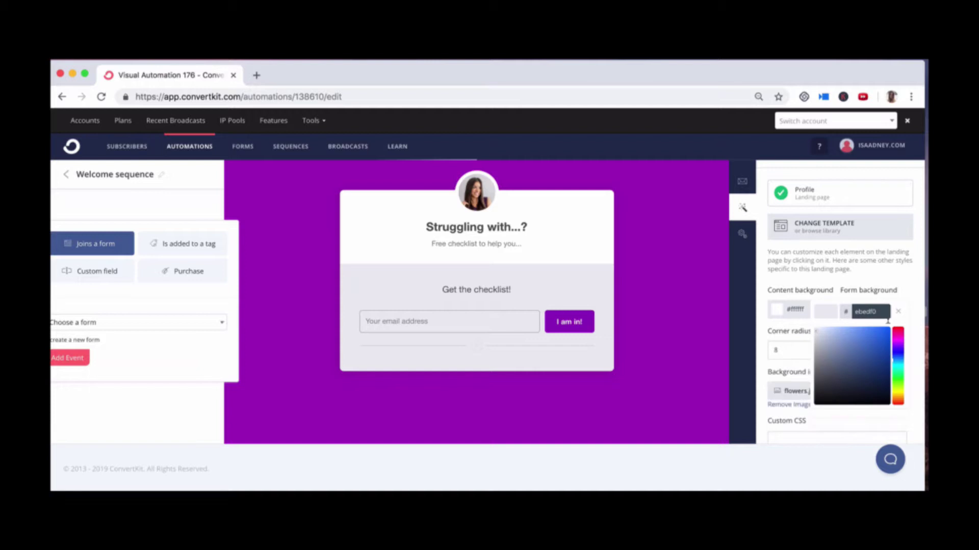
click(911, 286)
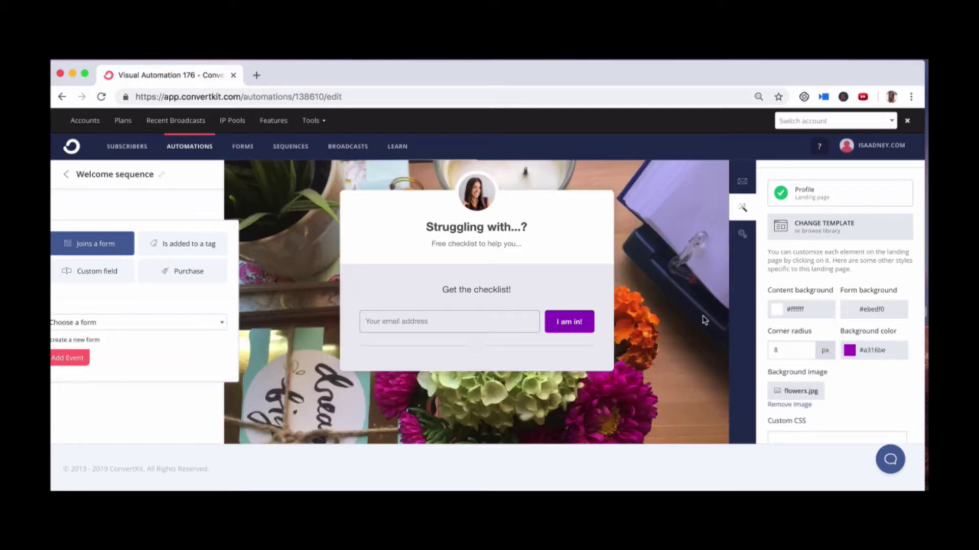
scroll(703, 320, up, 2)
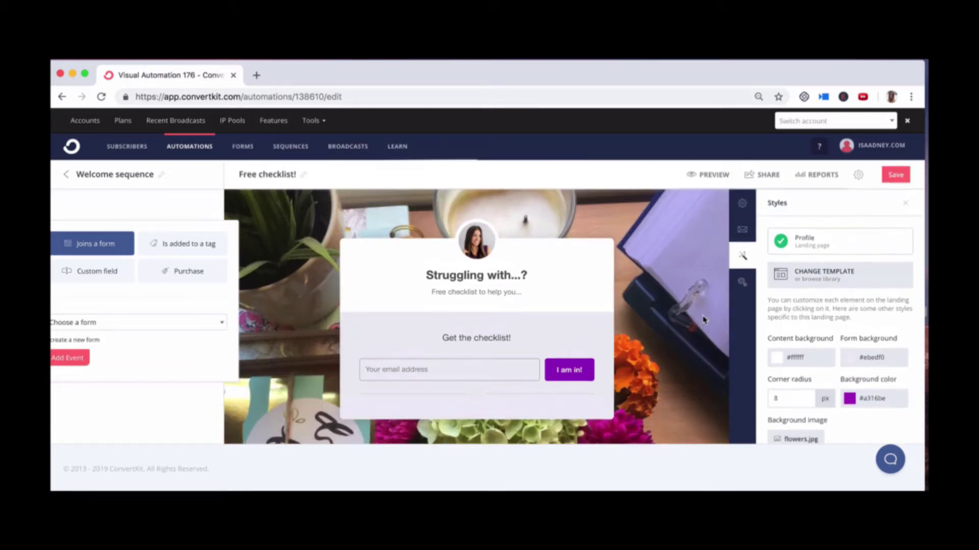
Step: Set the incentive email to deliver a download after confirmation, using the file Free Workbook Demo.png
click(742, 231)
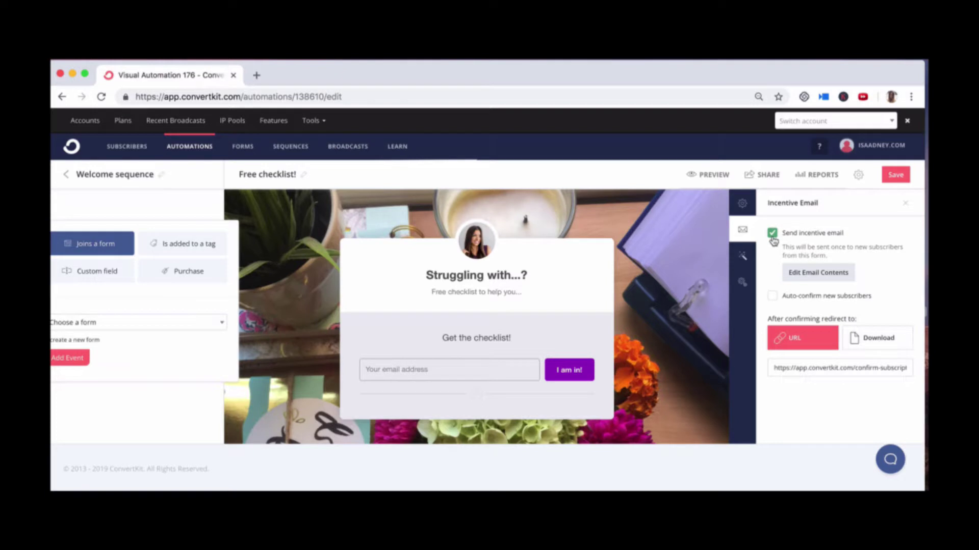
click(877, 334)
click(796, 370)
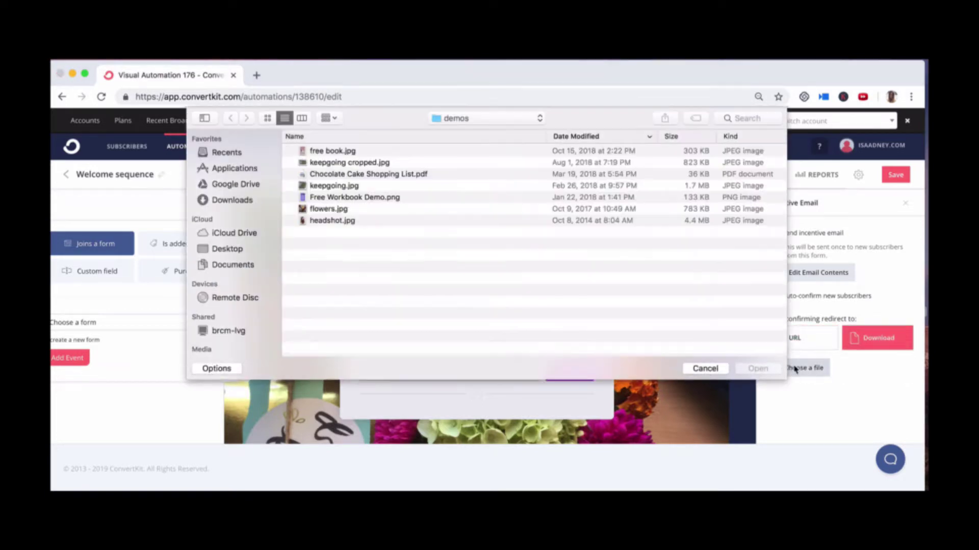
click(360, 198)
click(762, 371)
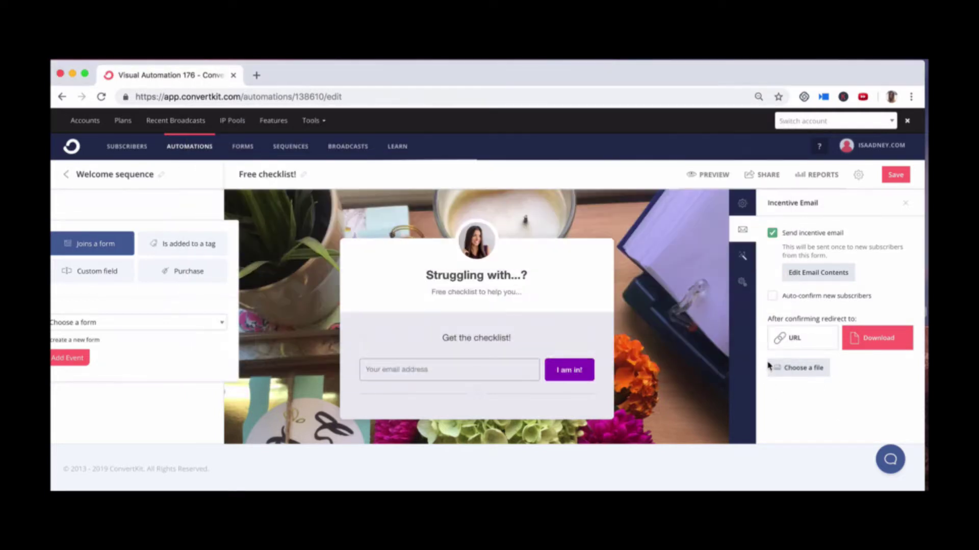
Step: Edit the incentive email, setting the subject to "Download the checklist!" and the confirmation button's text to "Download!"
click(823, 273)
click(451, 294)
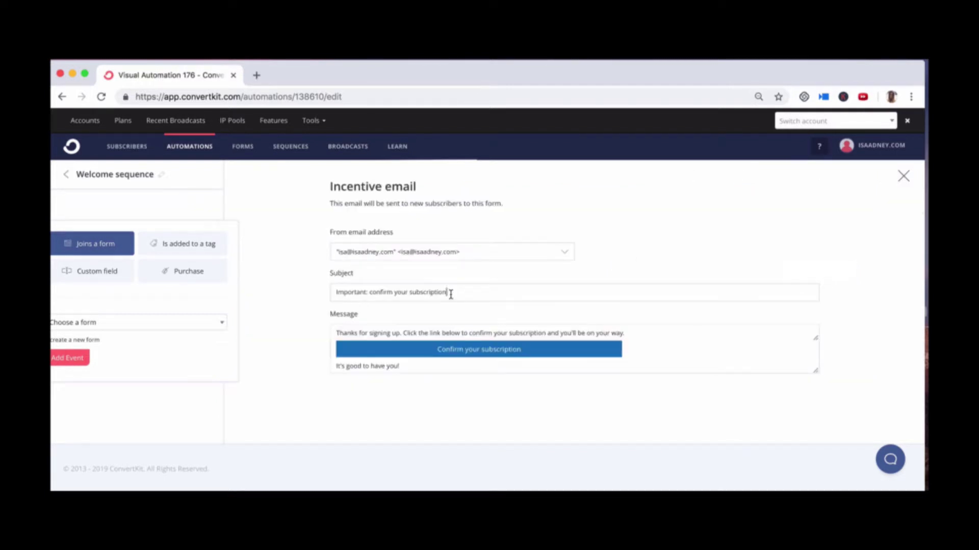
drag(451, 294, 312, 287)
text(Down)
drag(547, 348, 436, 349)
text(Download!)
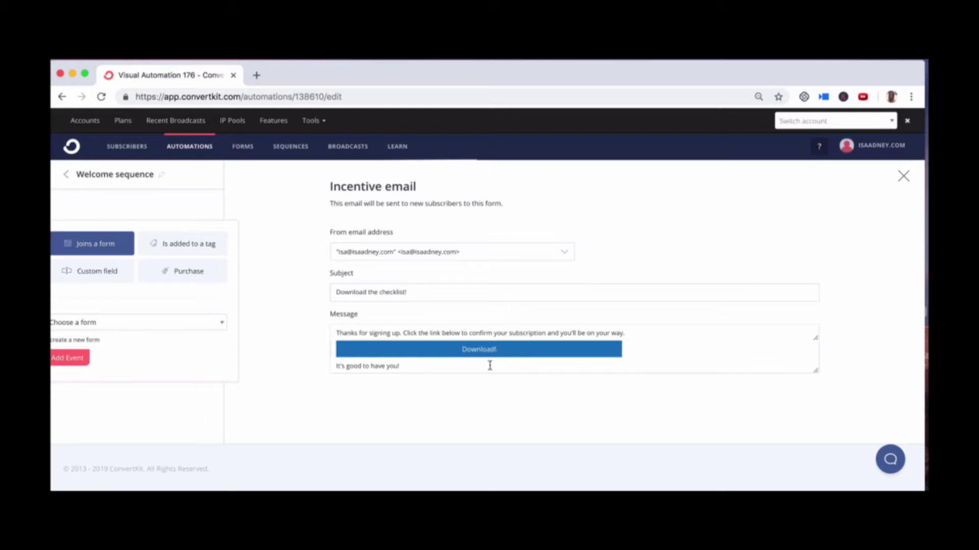
click(902, 177)
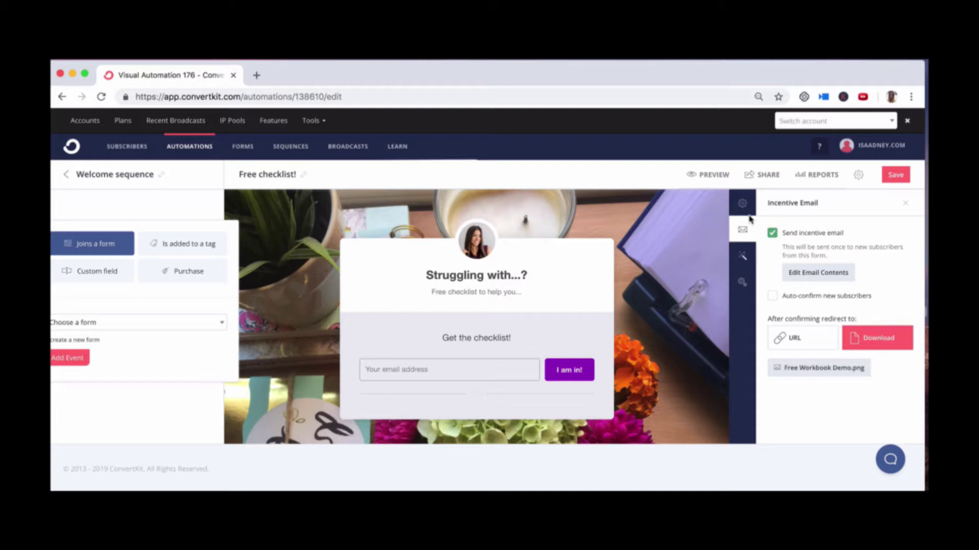
Step: Save the landing page into the automation and reopen its "Free checklist!" step
click(895, 176)
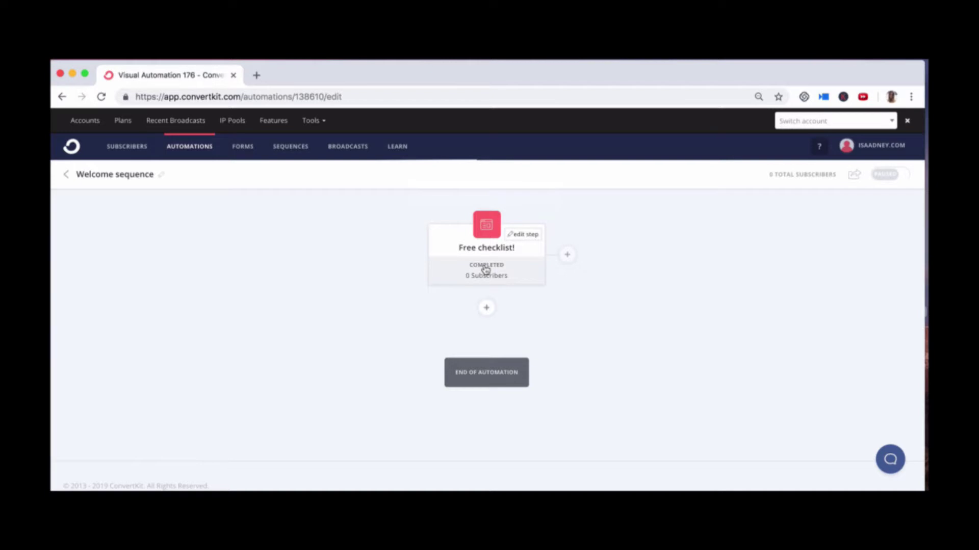
mouse_move(468, 378)
click(471, 274)
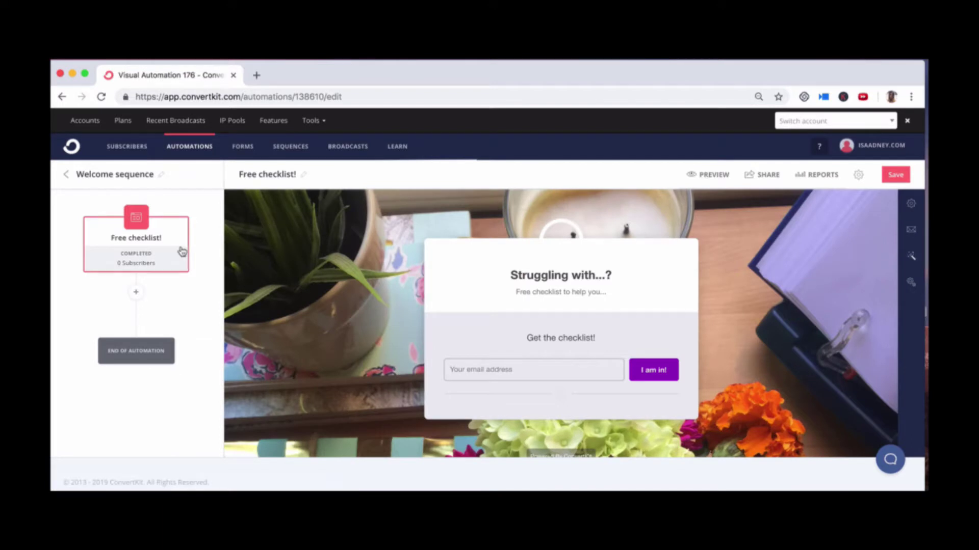
Step: Copy the hosted landing page's public link from its sharing options
click(763, 179)
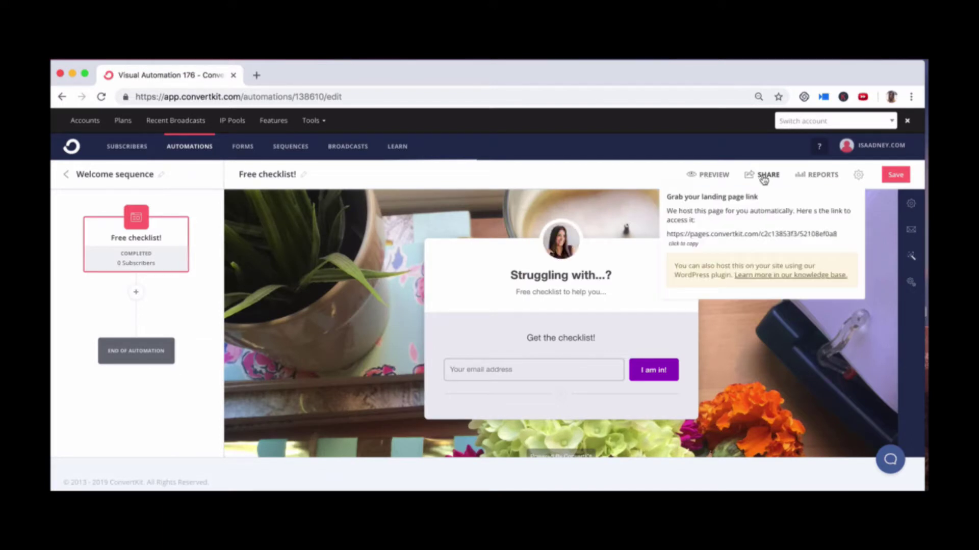
click(696, 248)
key(super+c)
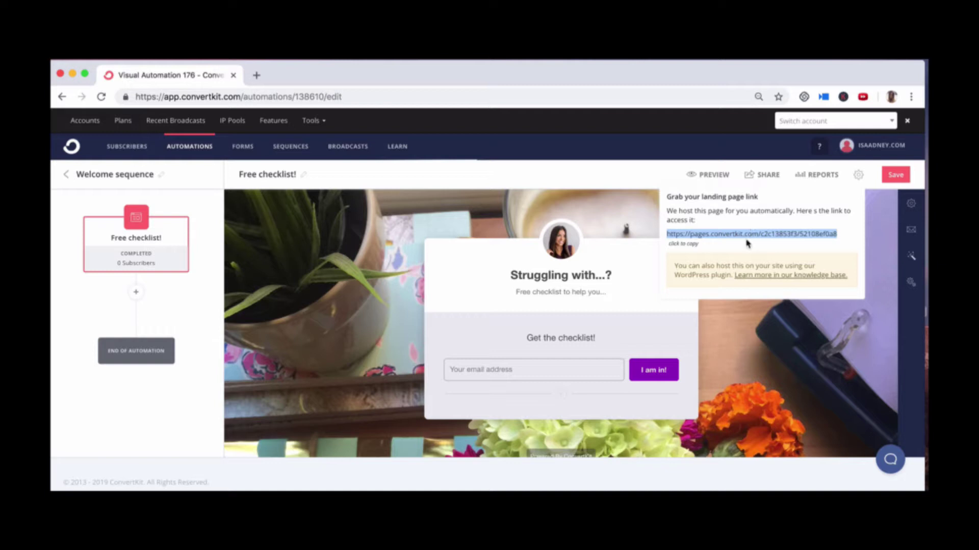
Step: Open the copied link in a new browser tab to view the live landing page, then return to the automation editor
click(257, 75)
key(super+v)
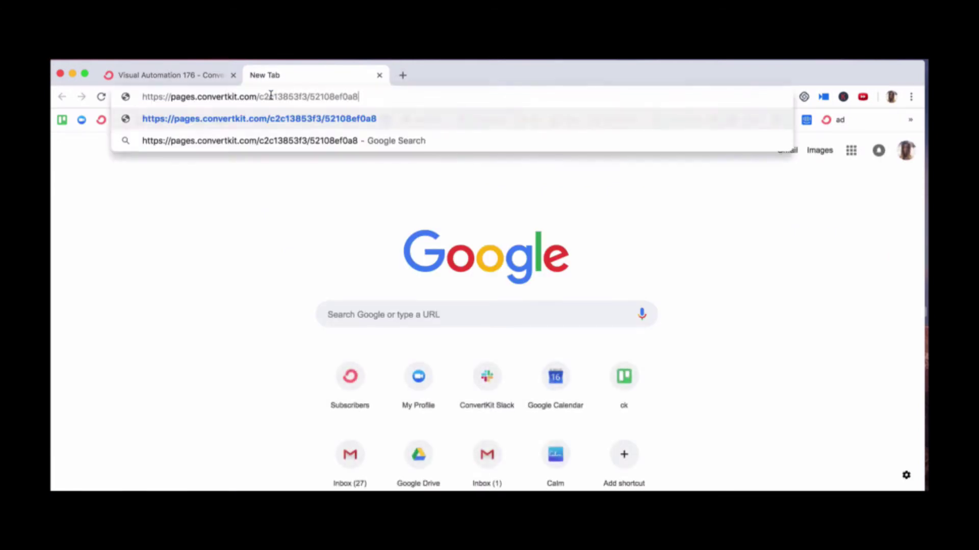
key(Return)
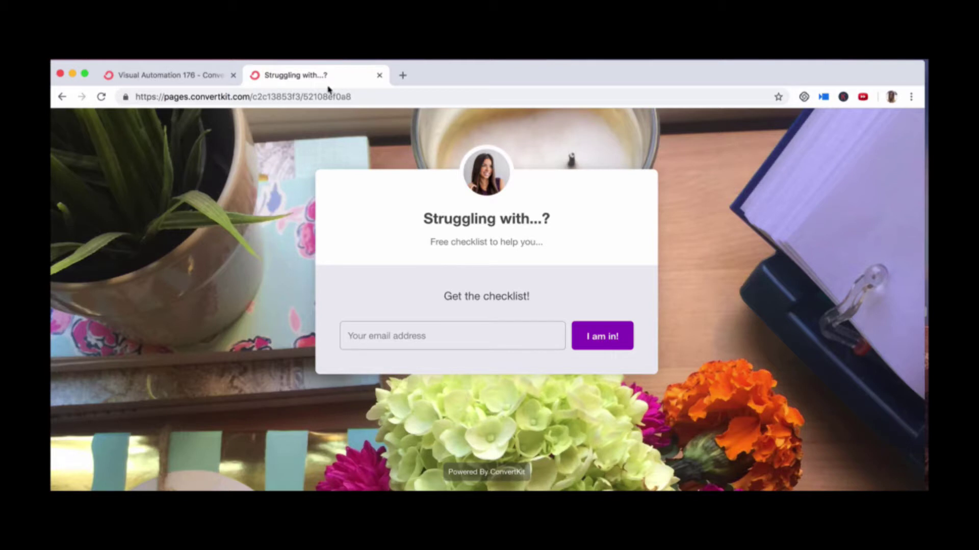
click(333, 102)
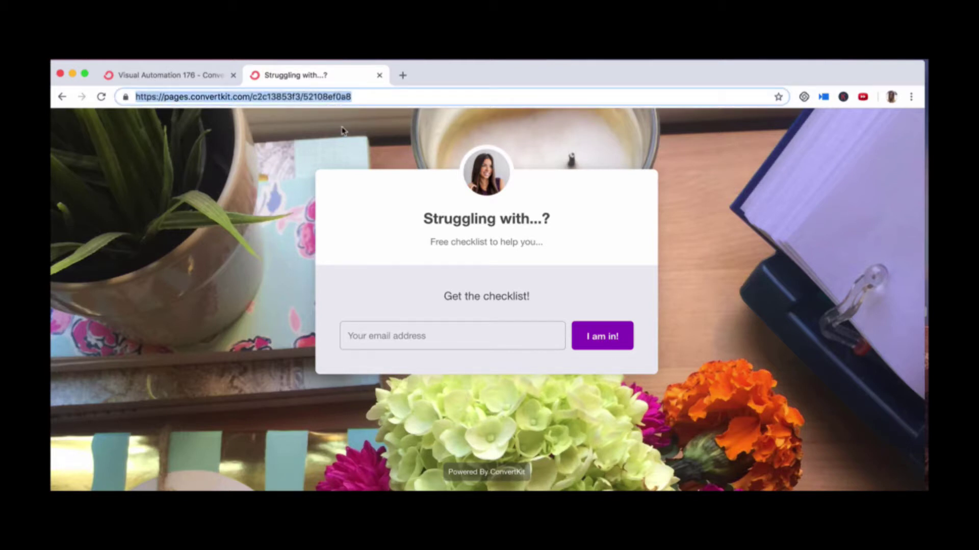
click(167, 79)
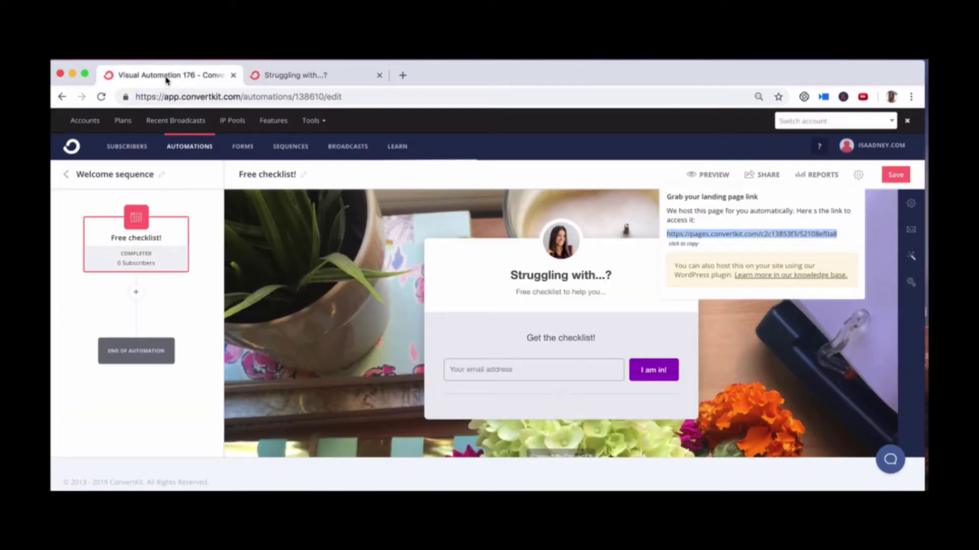
Step: Save the landing page step and review the event, condition and action choices for a new step below "Free checklist!"
click(894, 175)
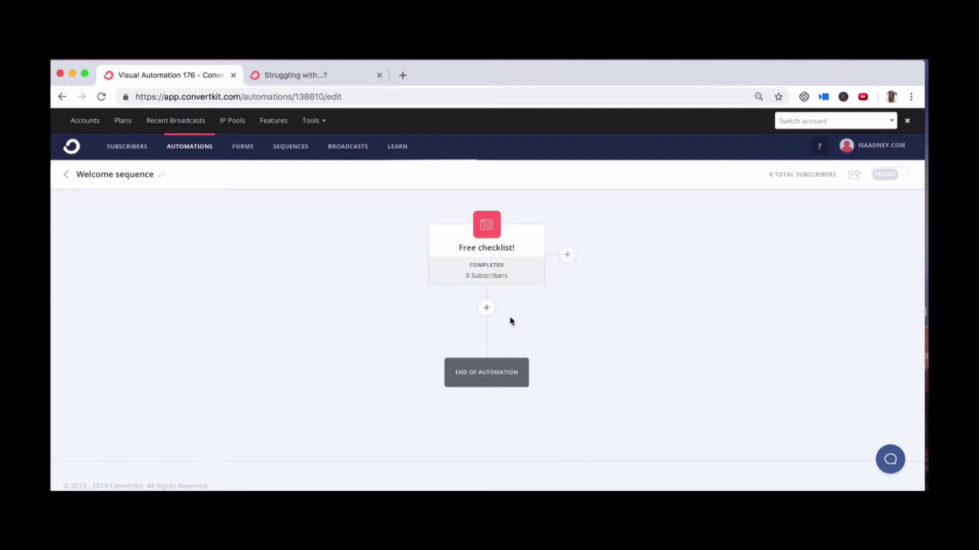
mouse_move(503, 261)
click(487, 308)
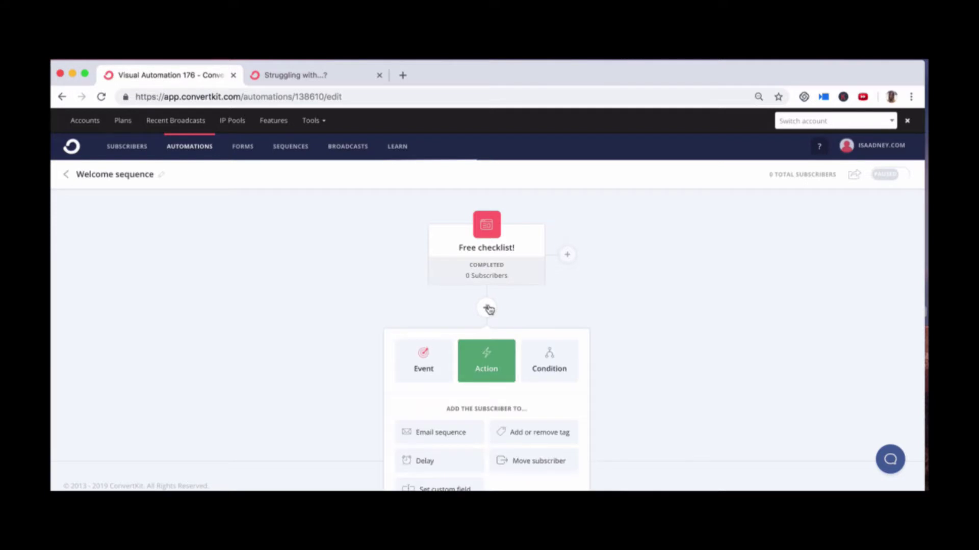
scroll(514, 312, down, 2)
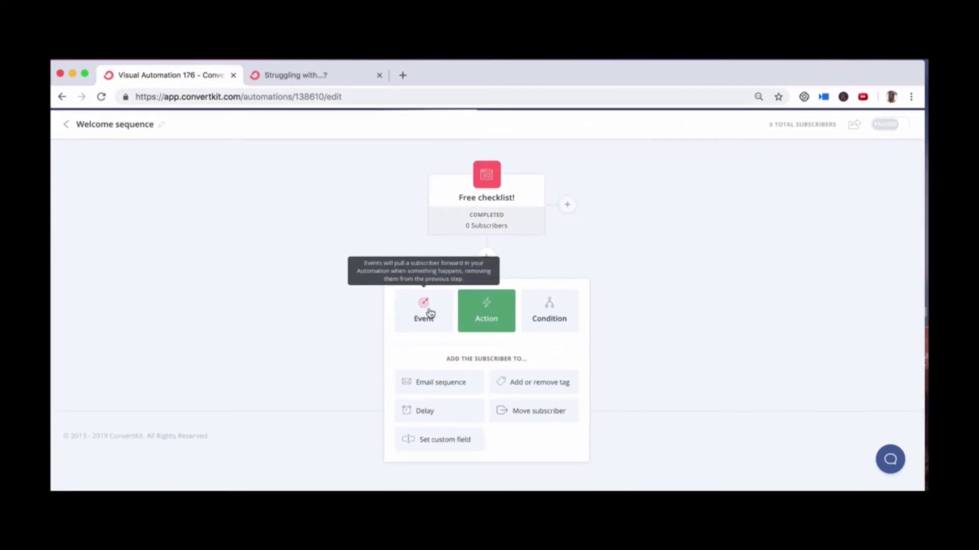
click(560, 316)
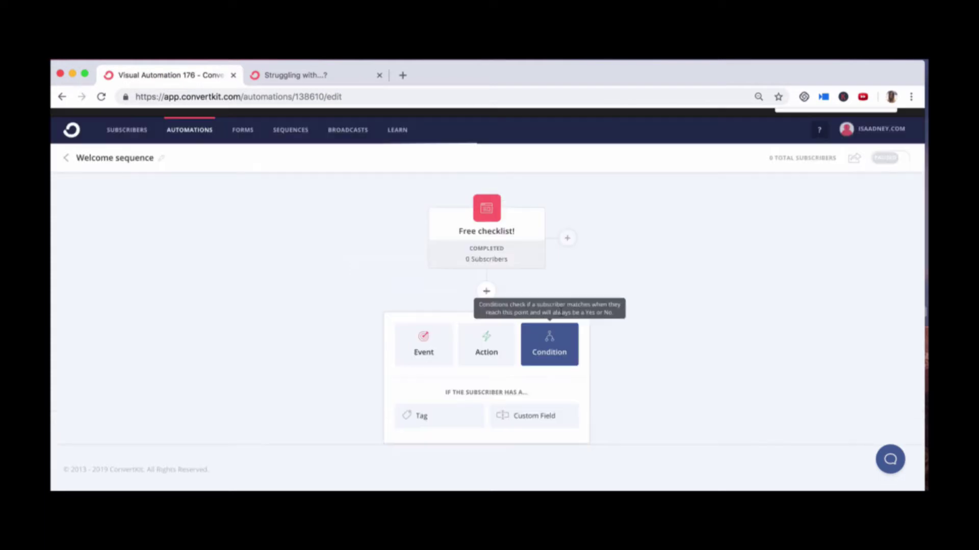
click(434, 345)
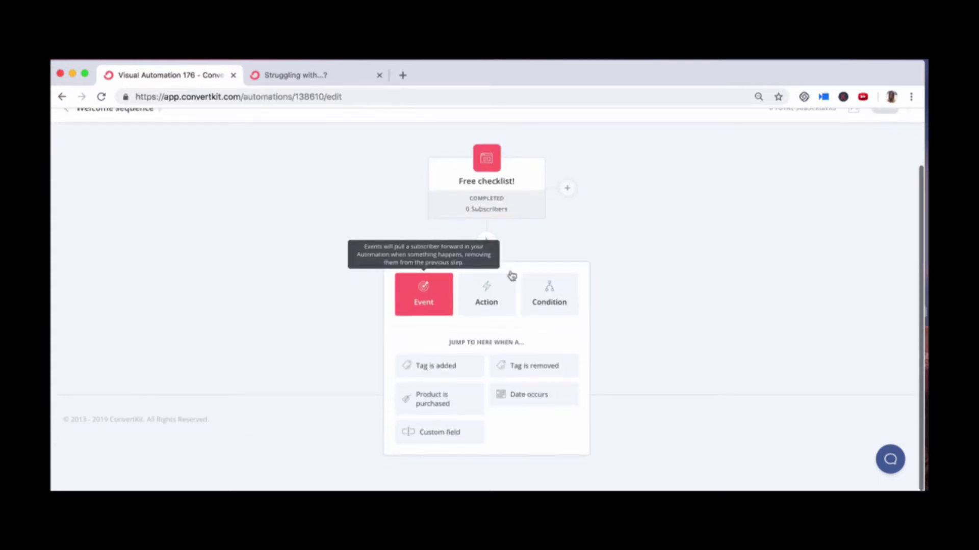
click(486, 294)
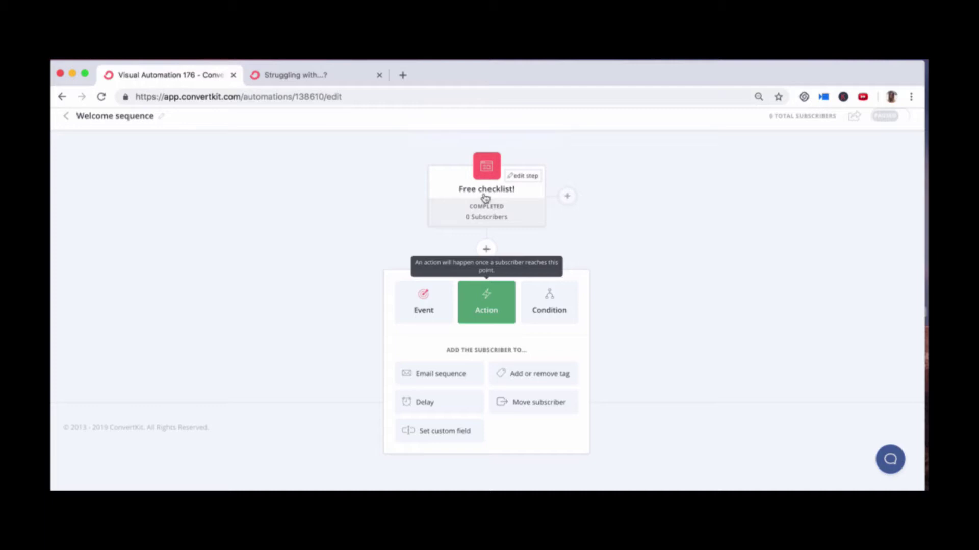
Step: Add an email sequence action below "Free checklist!", creating a new sequence named "welcome sequence yay"
click(442, 375)
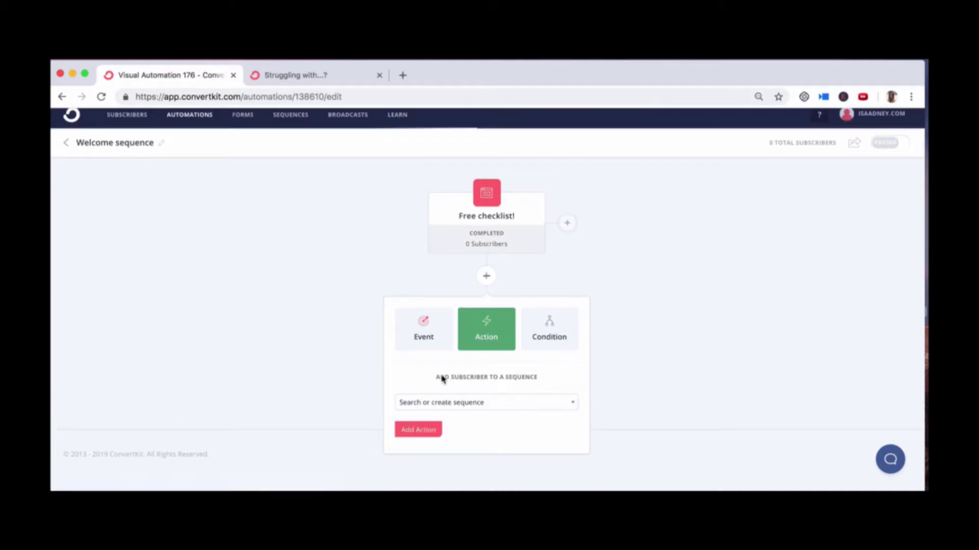
click(440, 404)
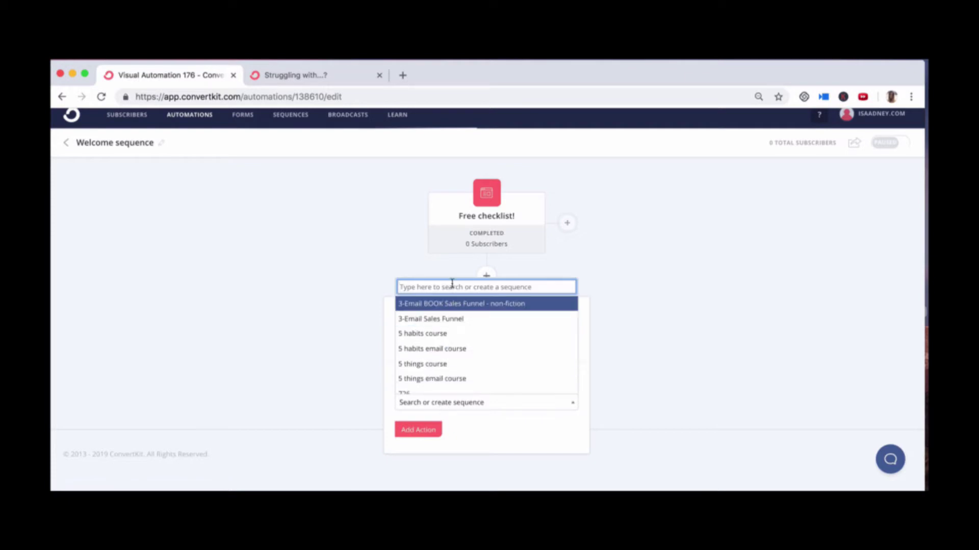
text(welco)
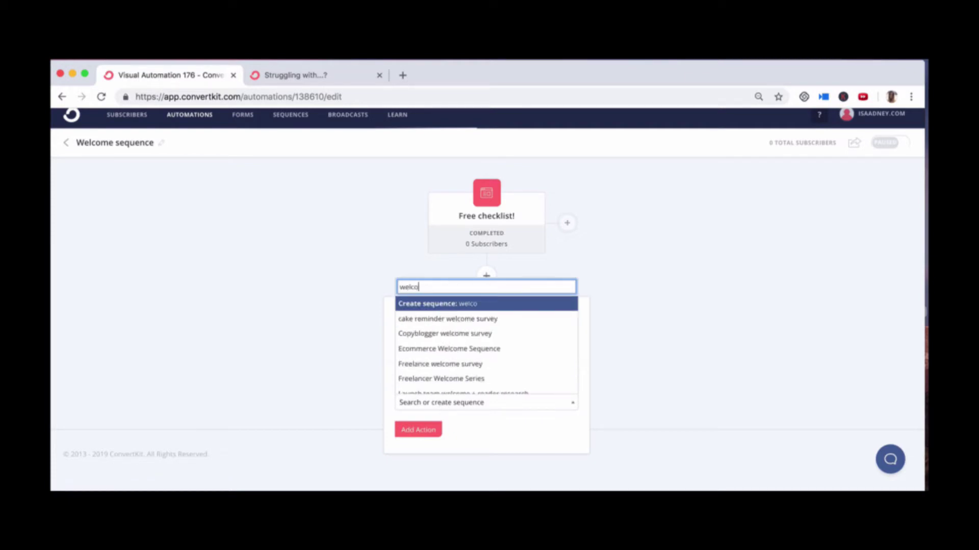
text(me sequence)
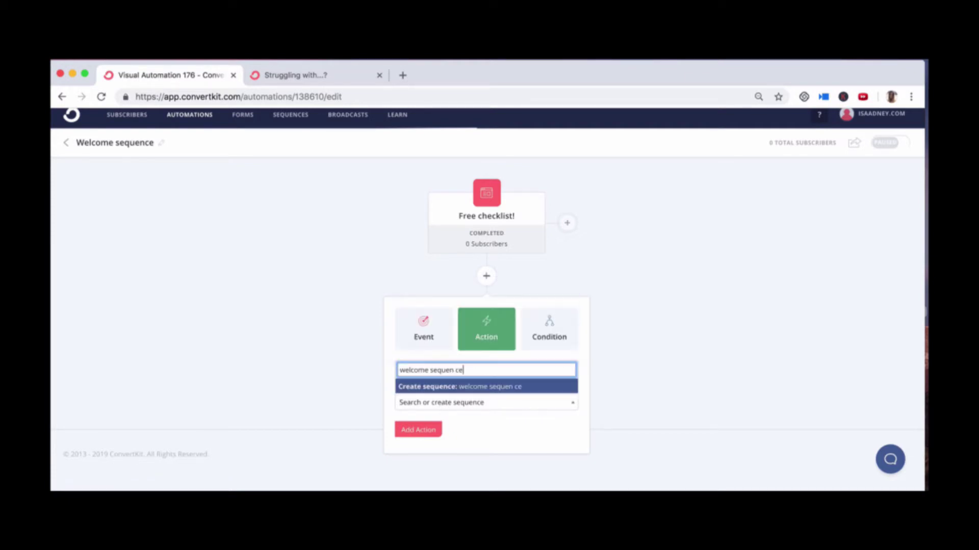
text( yay)
click(479, 389)
click(419, 431)
Step: Open the "welcome sequence yay" step for editing and add two more emails to the sequence
click(467, 320)
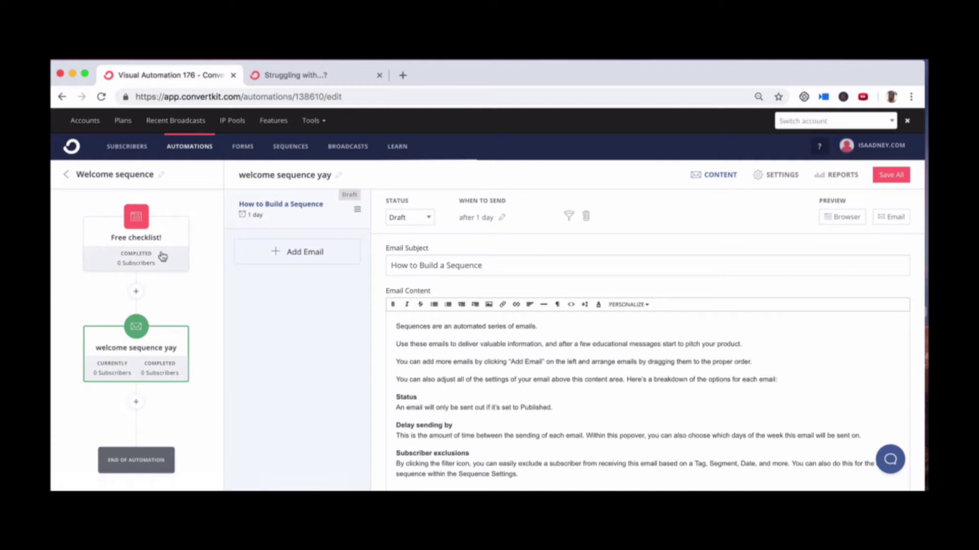
click(316, 258)
click(298, 298)
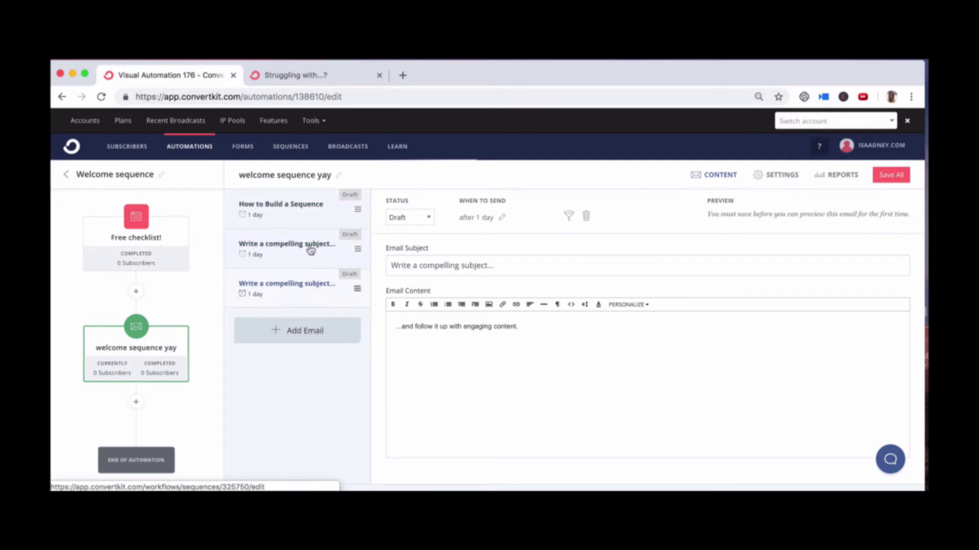
Step: Set the "How to Build a Sequence" email's status to Published and open its send timing options
click(307, 200)
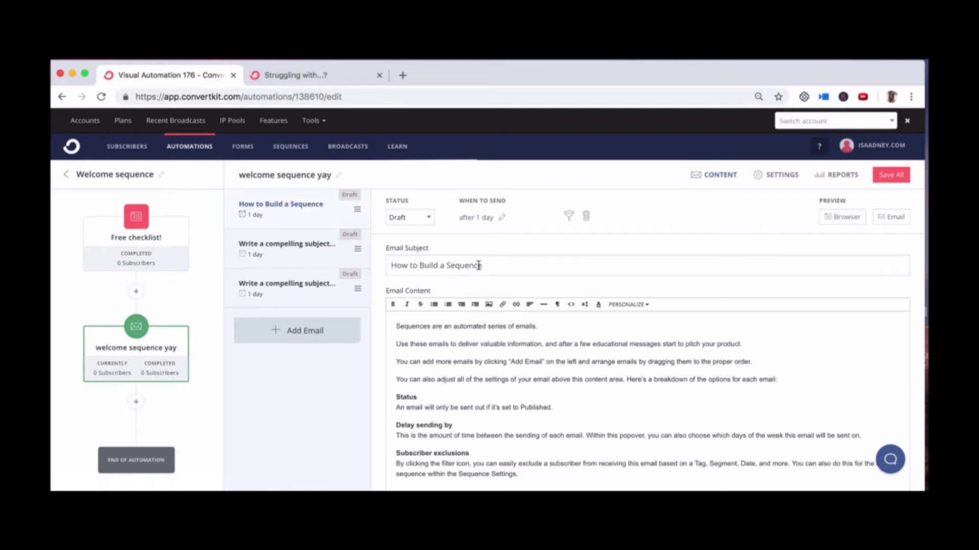
click(413, 217)
click(408, 227)
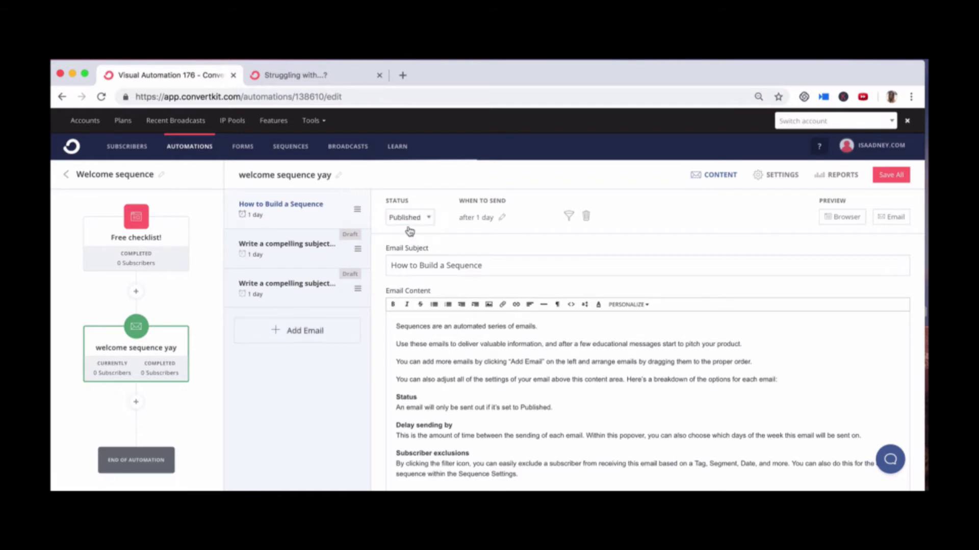
click(503, 217)
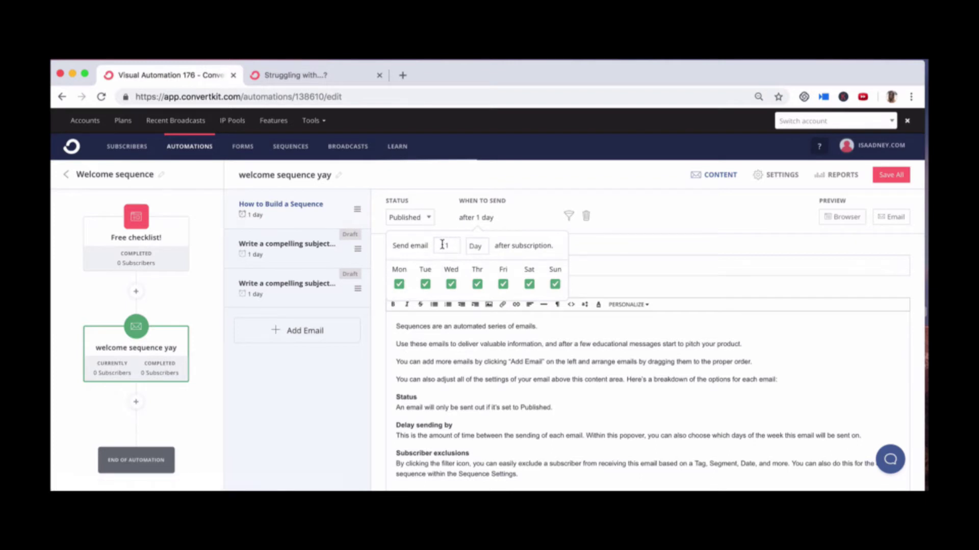
Step: Set the sequence's second email to send 2 days after the last email
click(307, 255)
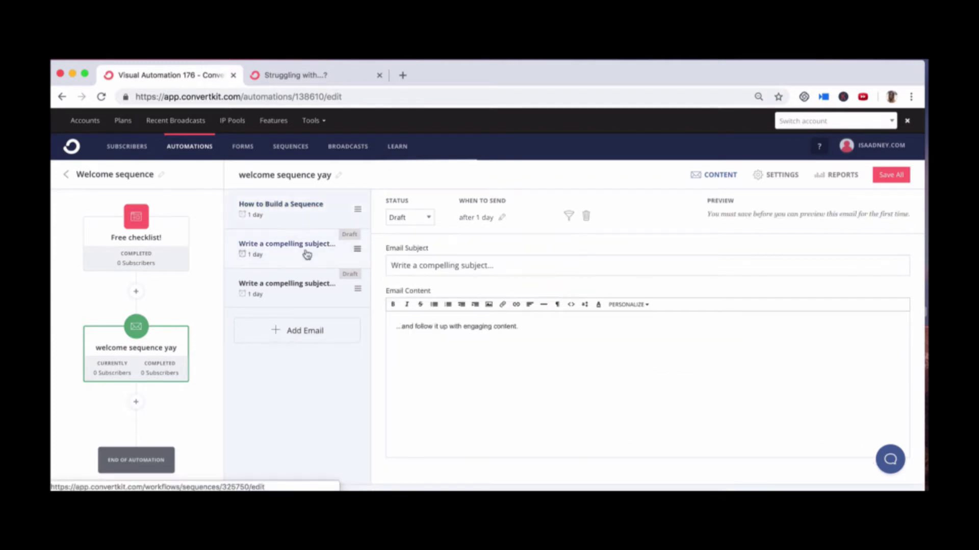
click(483, 219)
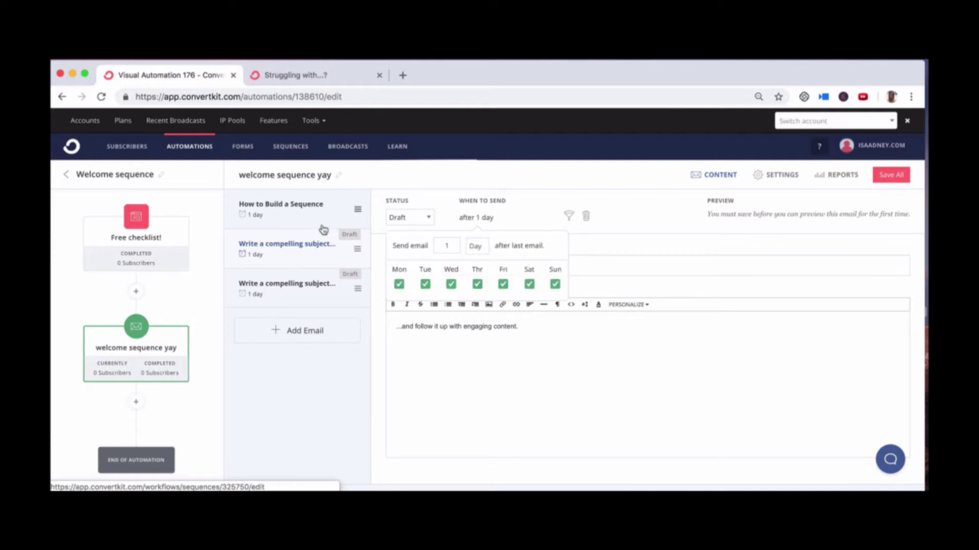
drag(456, 247, 439, 247)
text(2)
Step: Schedule the third email 3 days after the last email, excluding Sundays, and view its subscriber exclusion filter
click(311, 288)
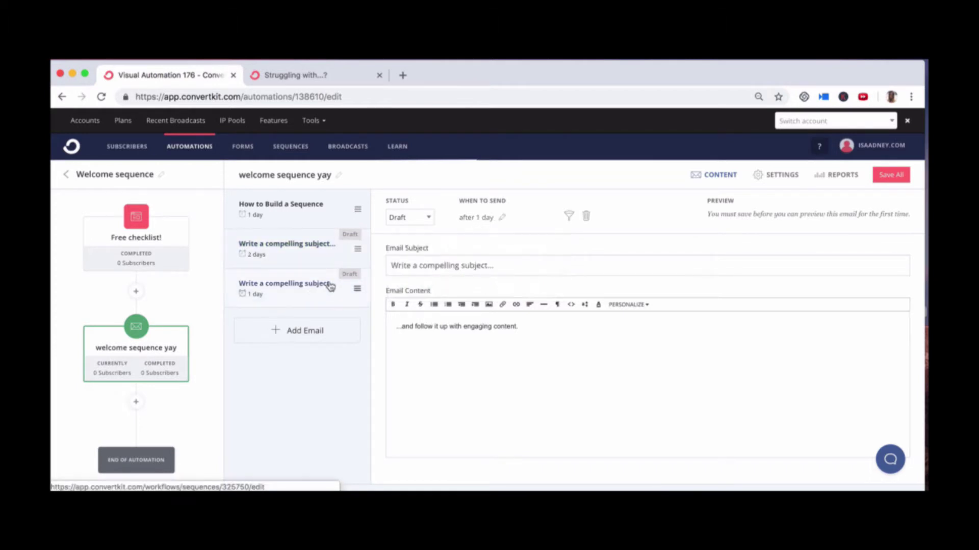
click(476, 218)
drag(454, 245, 431, 247)
text(3)
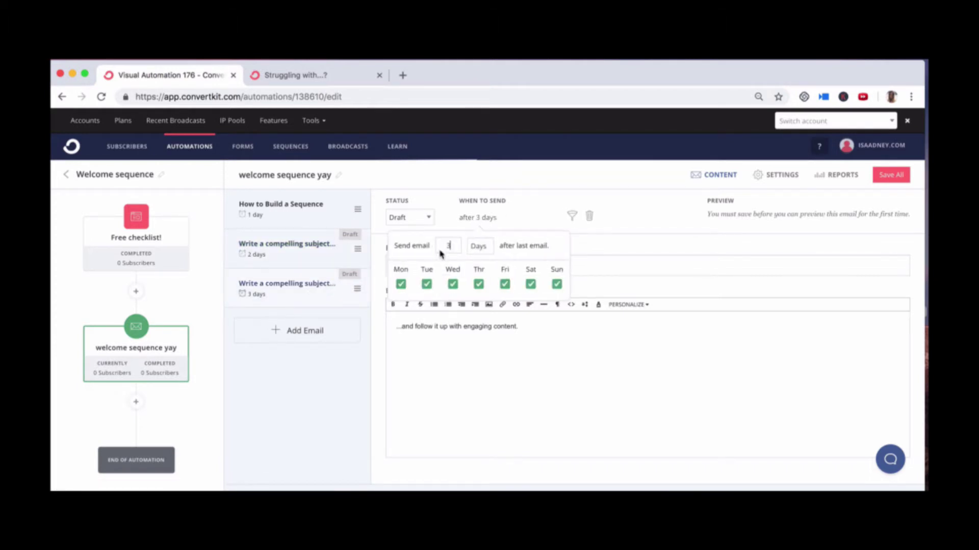
click(557, 285)
click(519, 365)
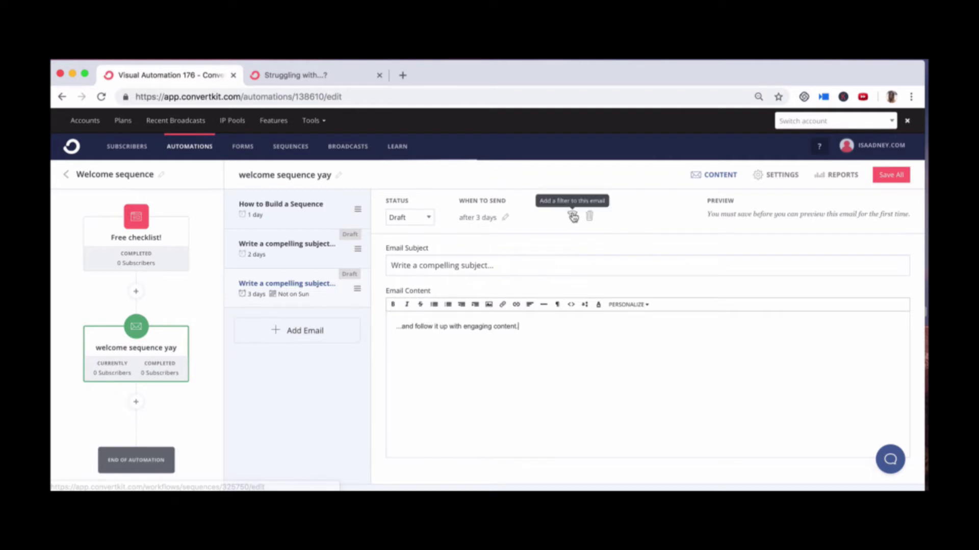
click(572, 217)
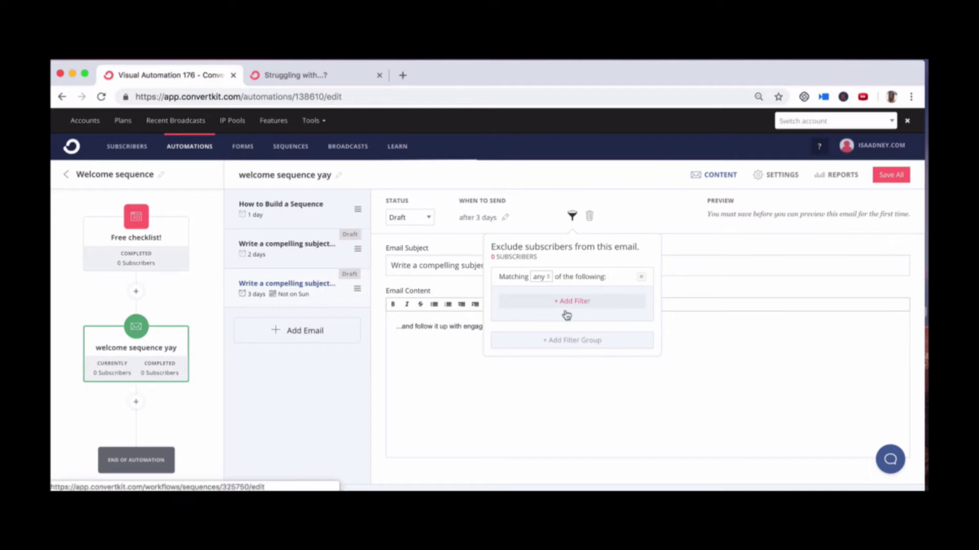
click(461, 396)
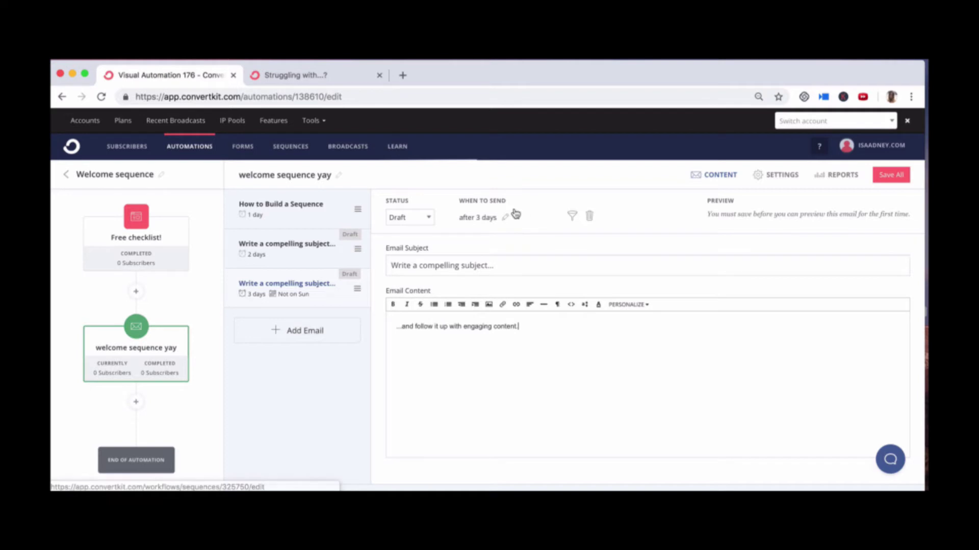
Step: Save all the sequence's emails and turn on the "Welcome sequence" automation
click(889, 176)
click(890, 176)
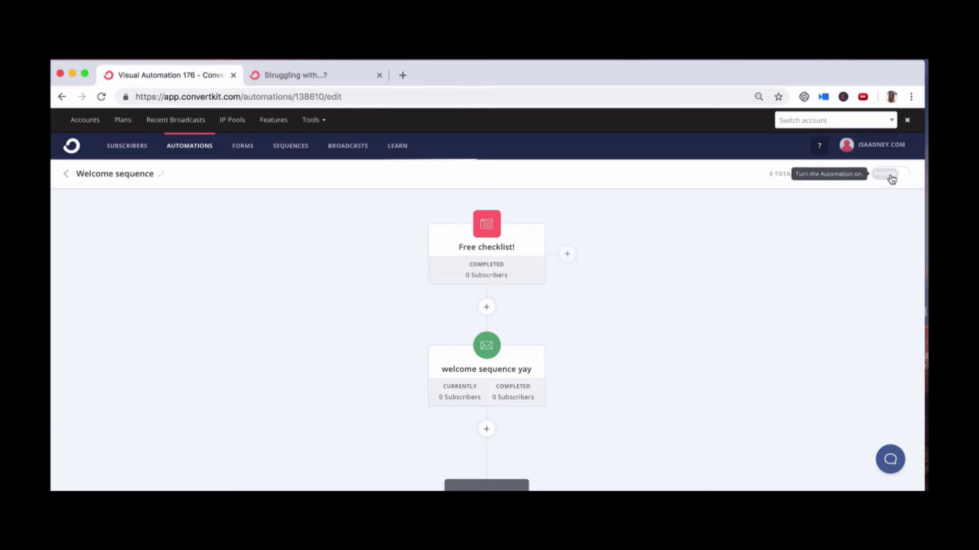
click(886, 175)
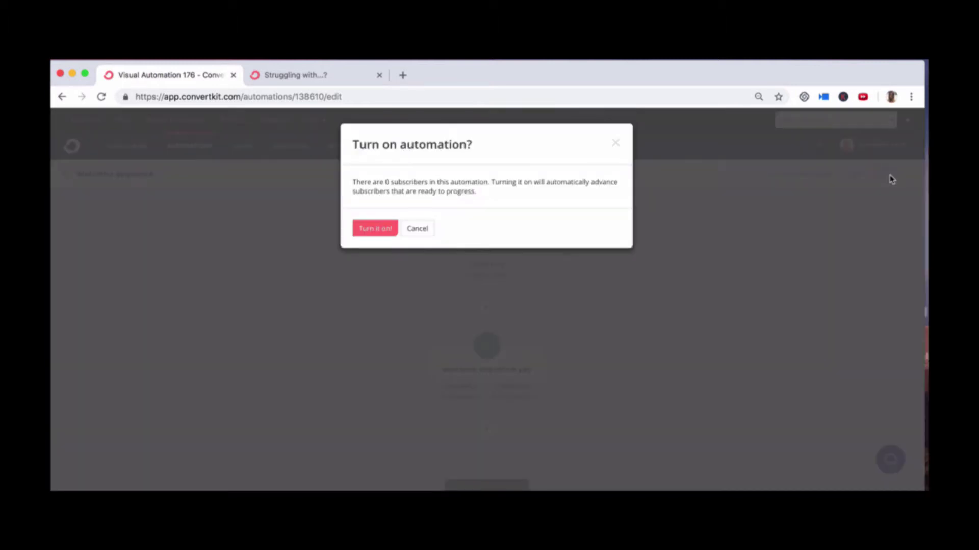
click(371, 231)
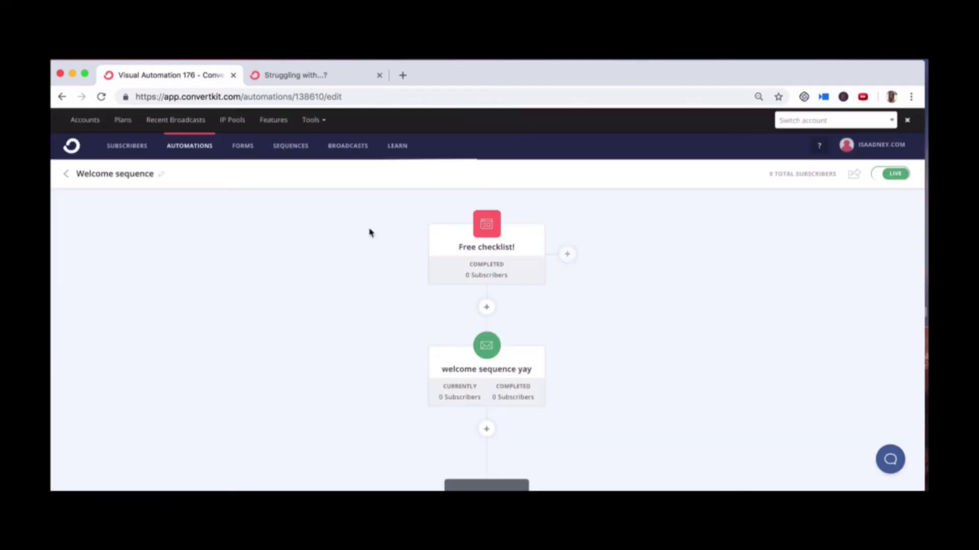
mouse_move(528, 267)
mouse_move(482, 401)
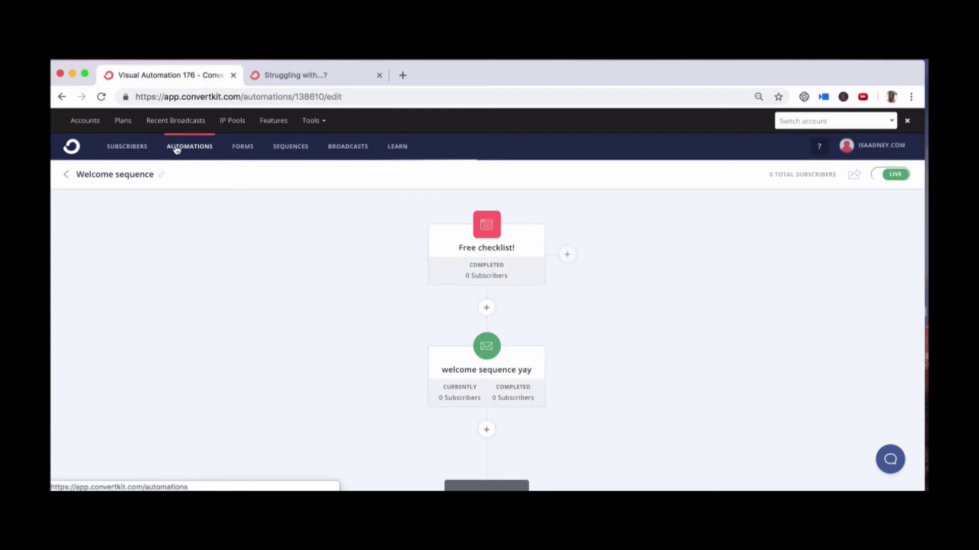
Step: Return to the automations overview and browse the full list of available integrations
click(65, 176)
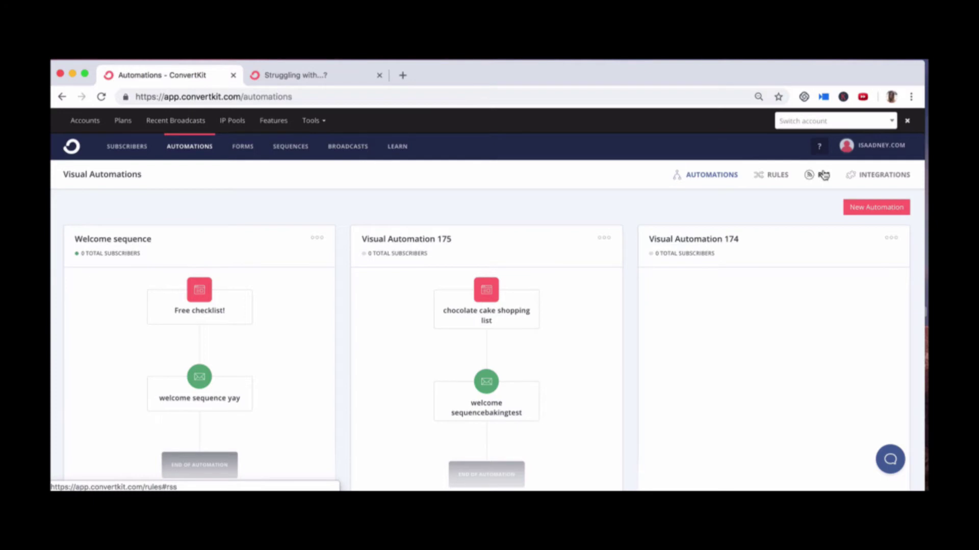
click(877, 180)
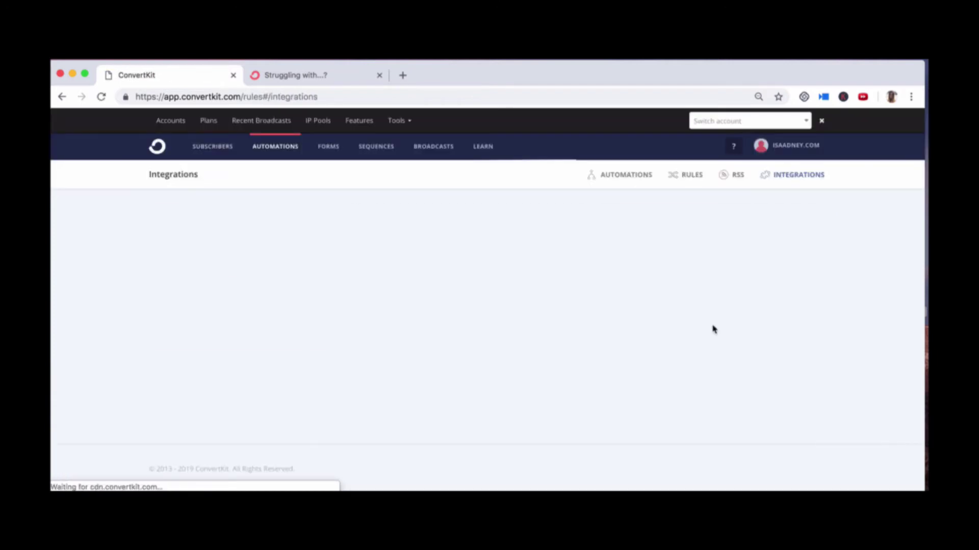
scroll(714, 330, down, 1)
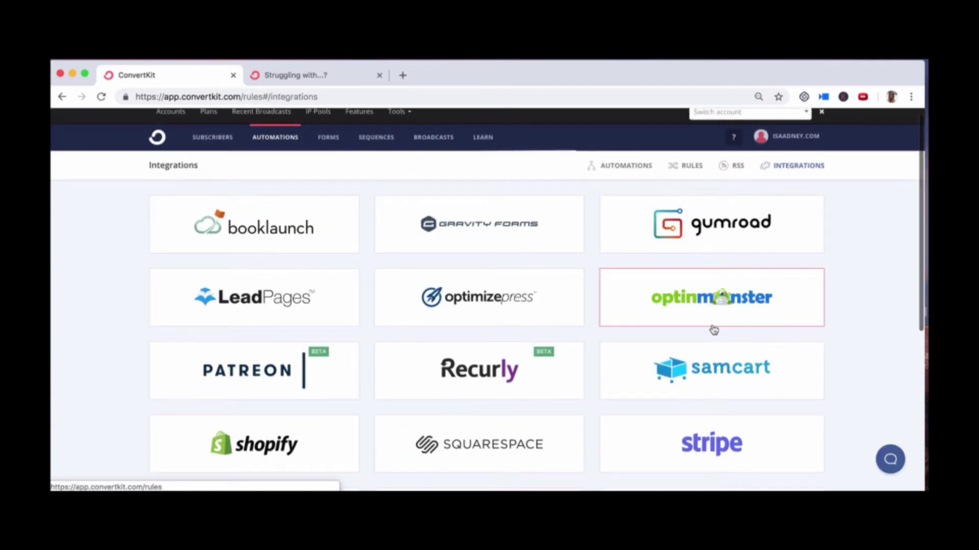
scroll(714, 329, down, 3)
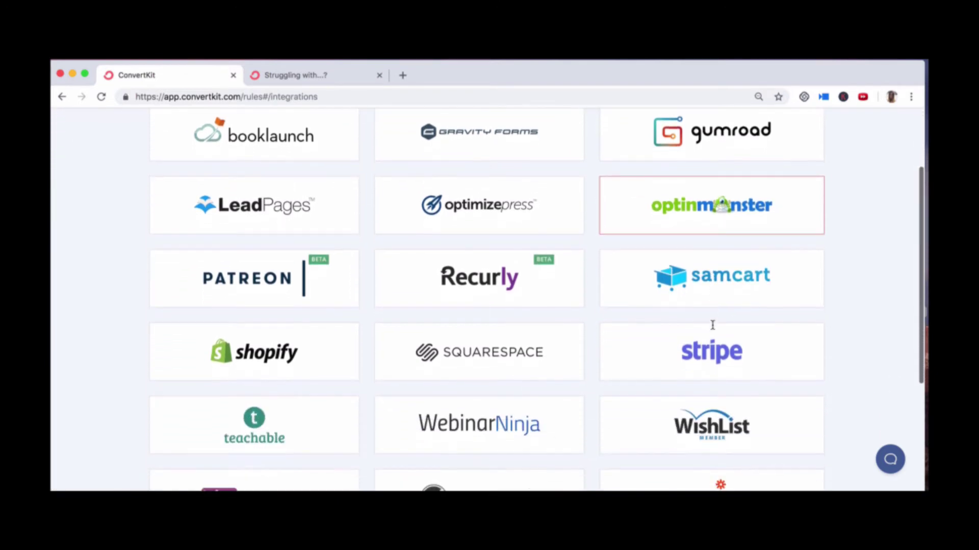
scroll(714, 318, down, 3)
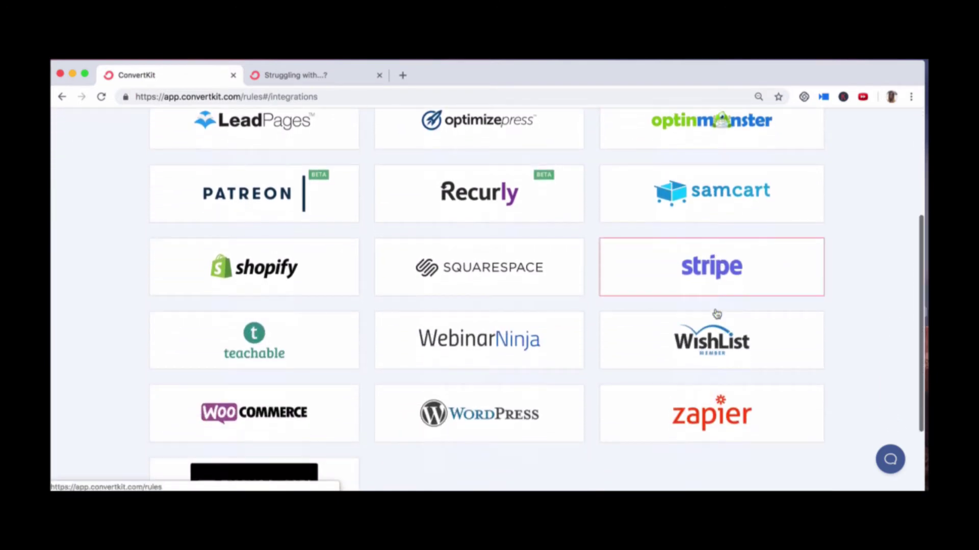
scroll(717, 314, down, 2)
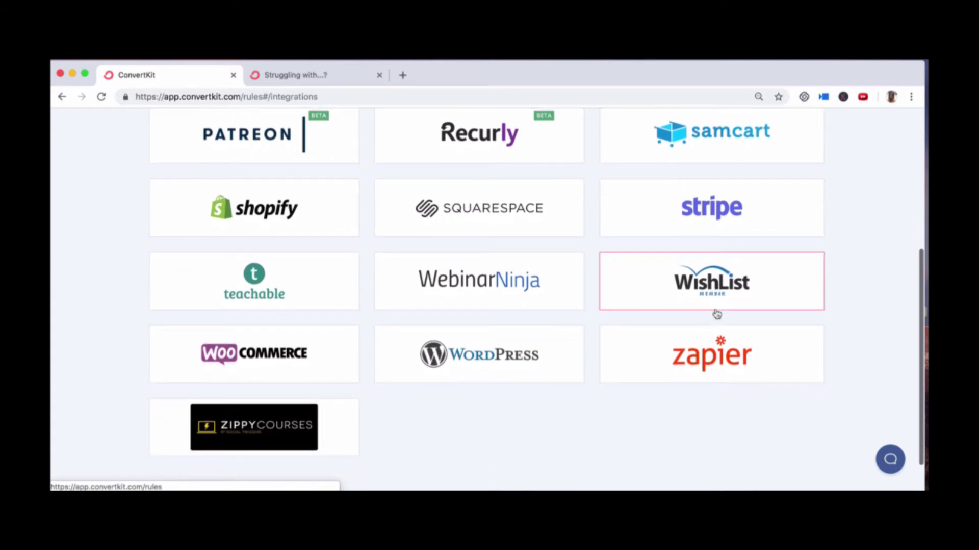
scroll(717, 314, up, 5)
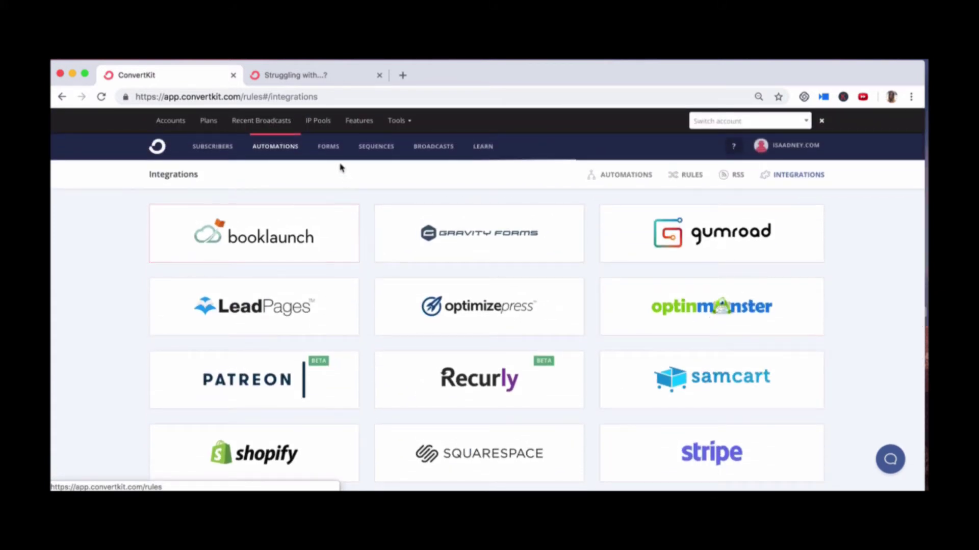
Step: Open the Forms section of the account
click(326, 151)
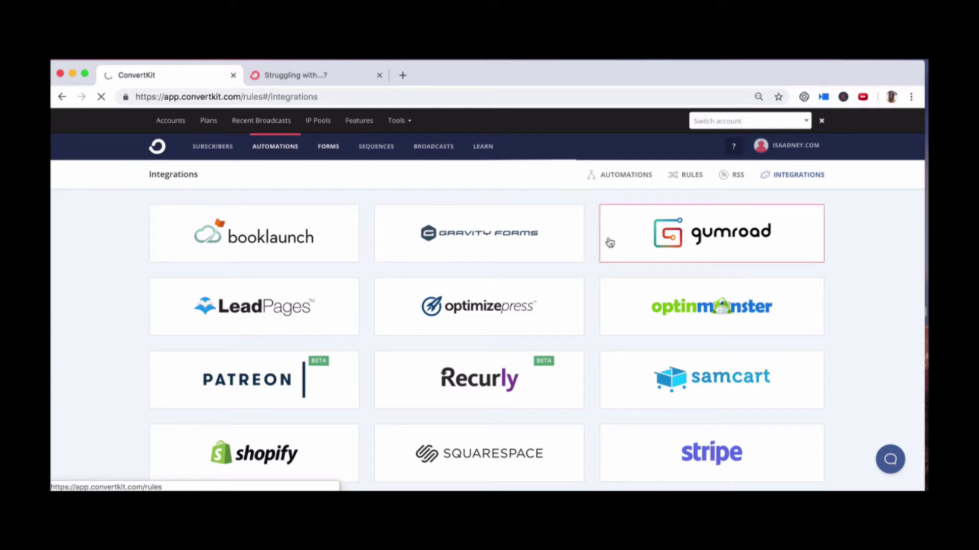
click(328, 147)
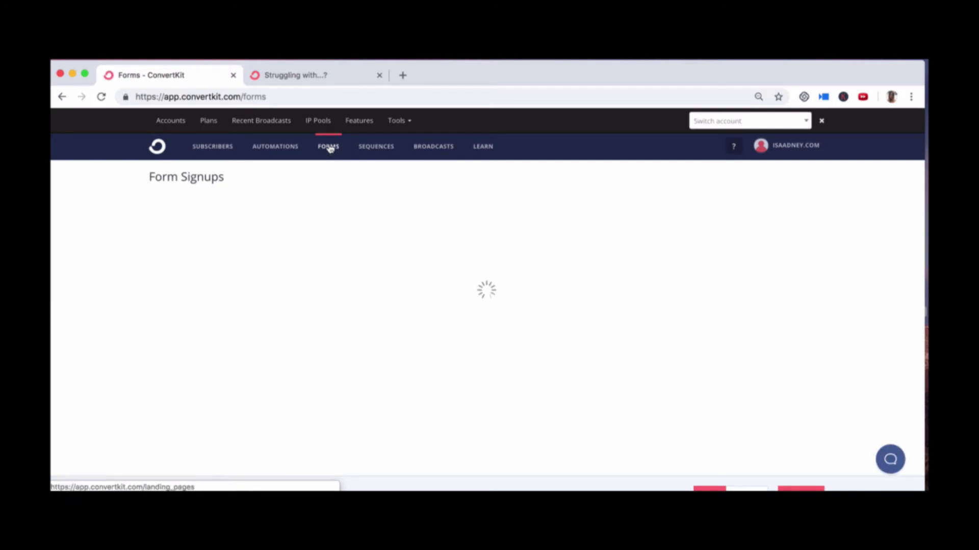
Step: Browse the list of active forms and view the management options for "5 things dreamers had in common form"
scroll(375, 310, down, 3)
scroll(375, 310, down, 1)
scroll(376, 311, down, 1)
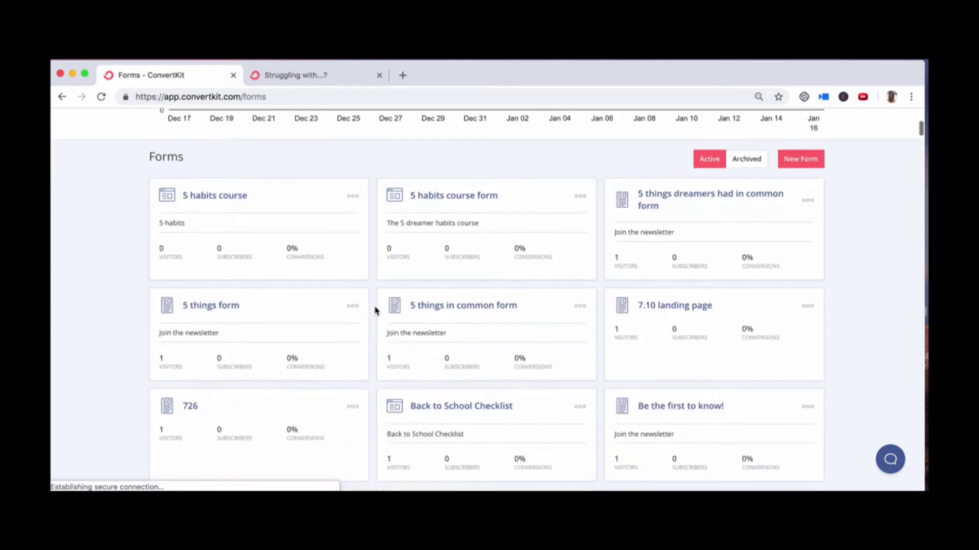
scroll(375, 309, down, 2)
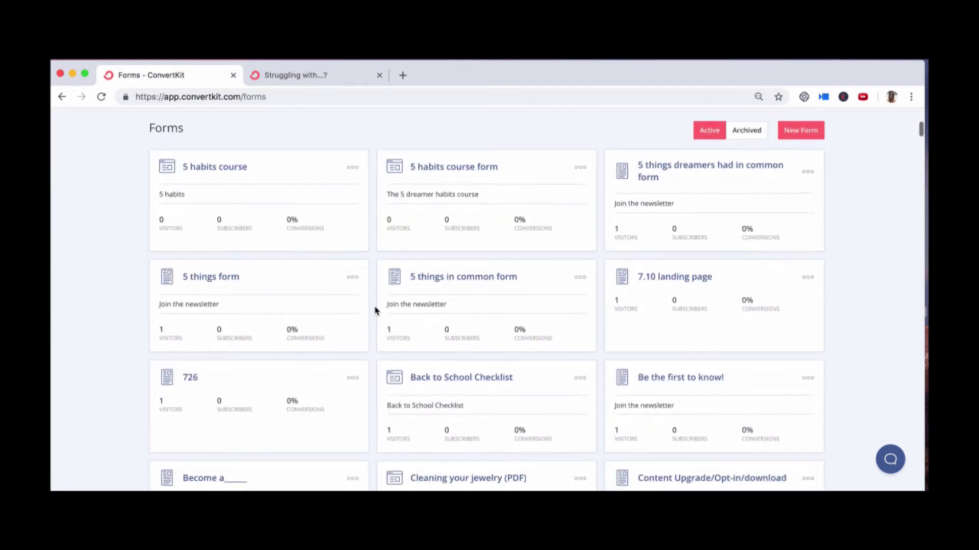
scroll(375, 309, up, 2)
scroll(376, 309, down, 1)
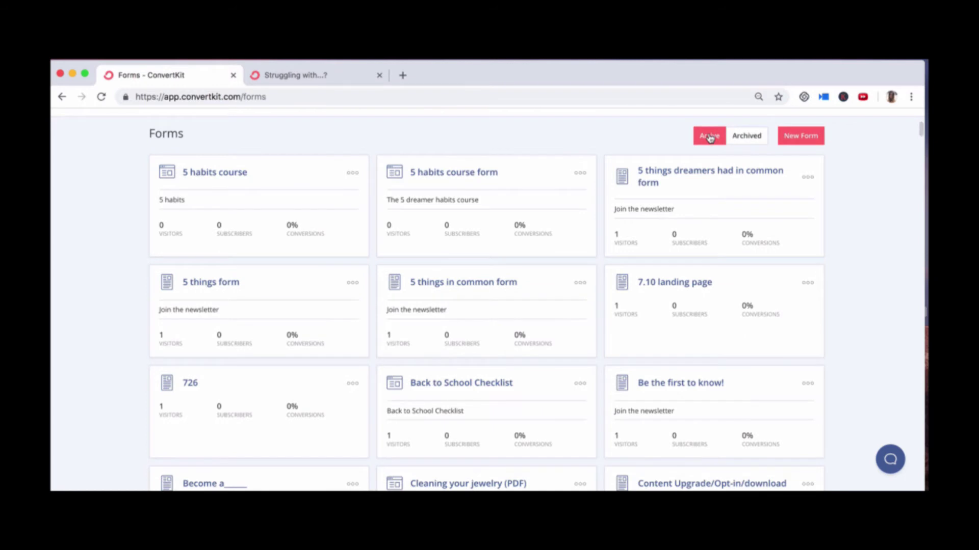
click(808, 177)
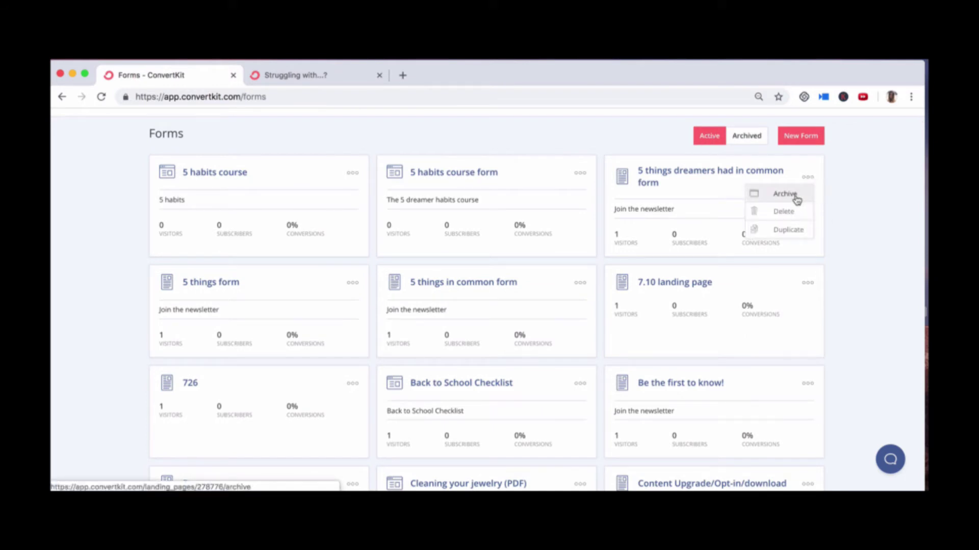
scroll(796, 200, up, 1)
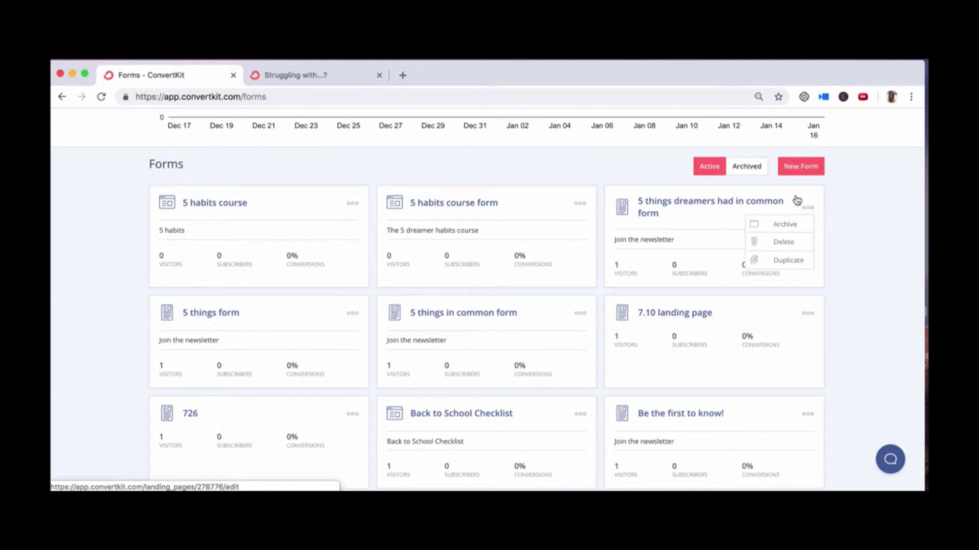
Step: Check the archived forms, return to the active ones, and view the choices for creating a new form
click(747, 168)
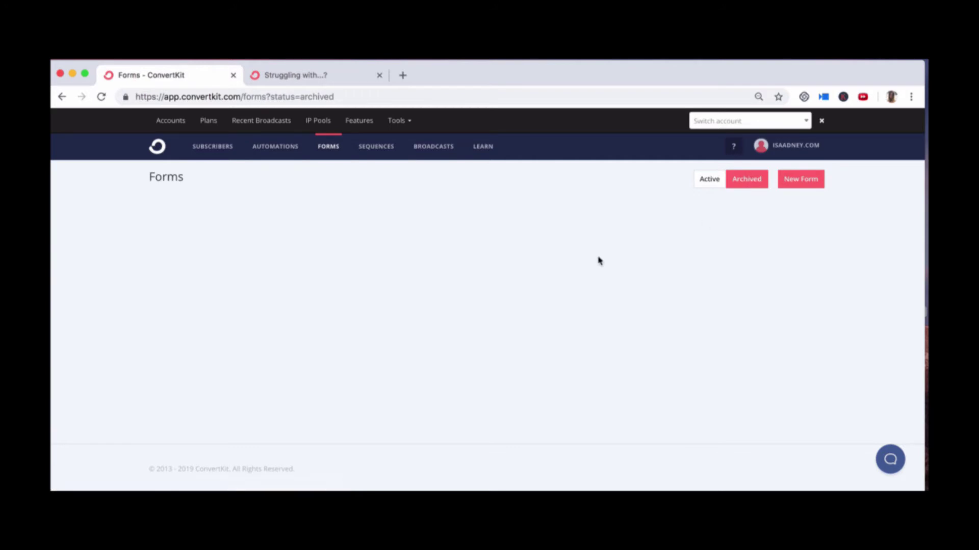
click(702, 186)
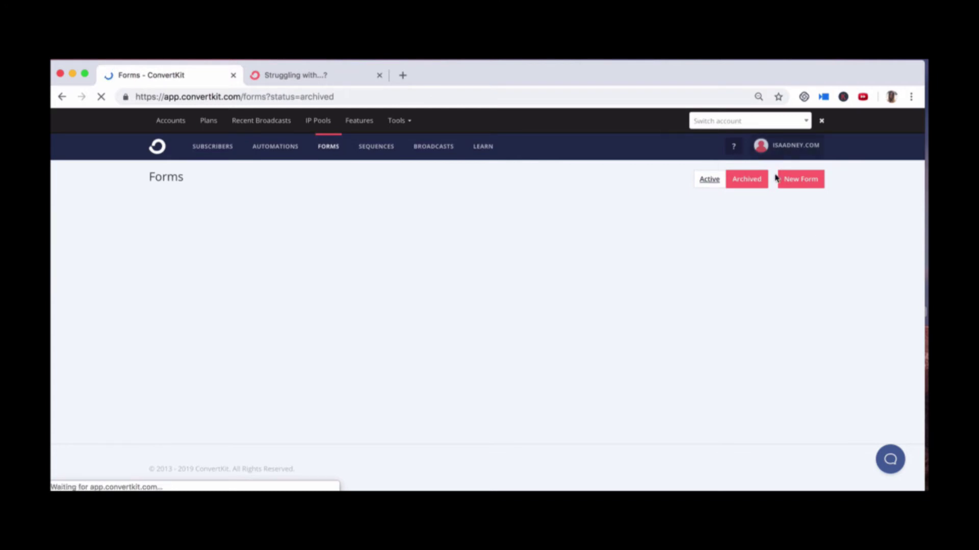
click(805, 186)
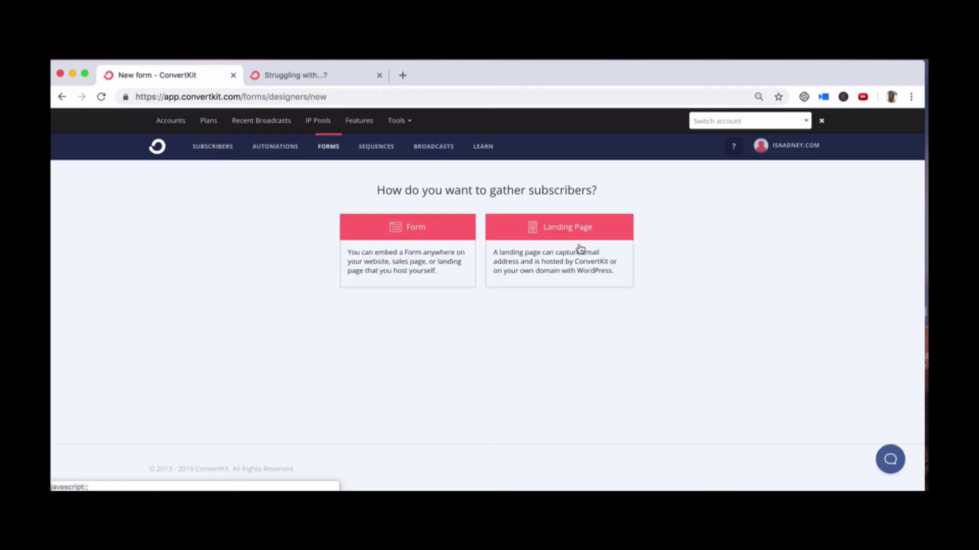
Step: Open the Sequences section and look over the existing email sequences
click(370, 147)
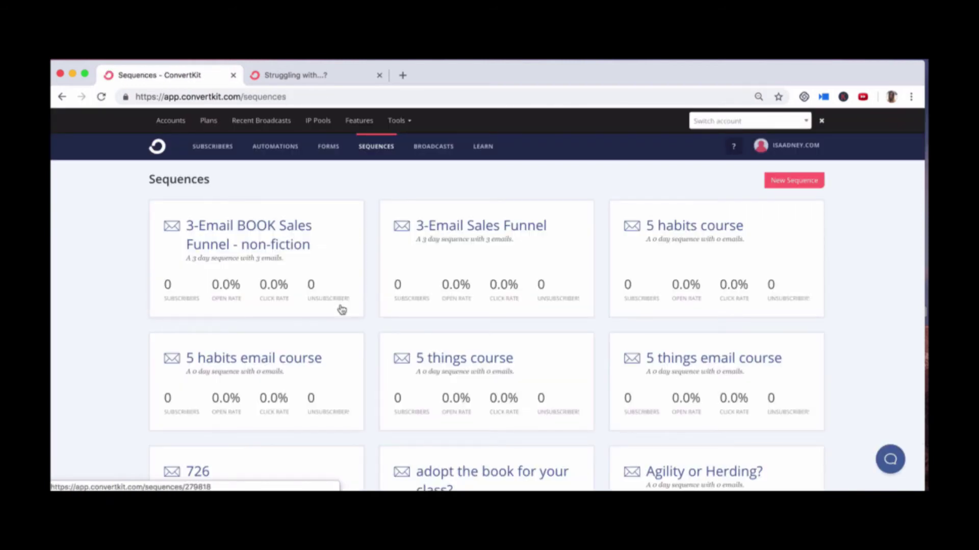
scroll(590, 399, down, 2)
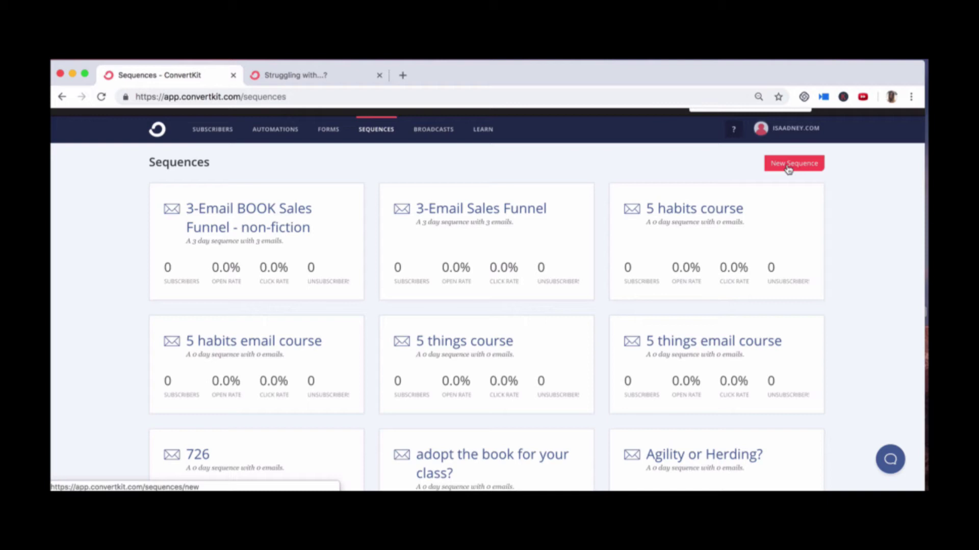
scroll(584, 278, down, 1)
scroll(583, 277, up, 2)
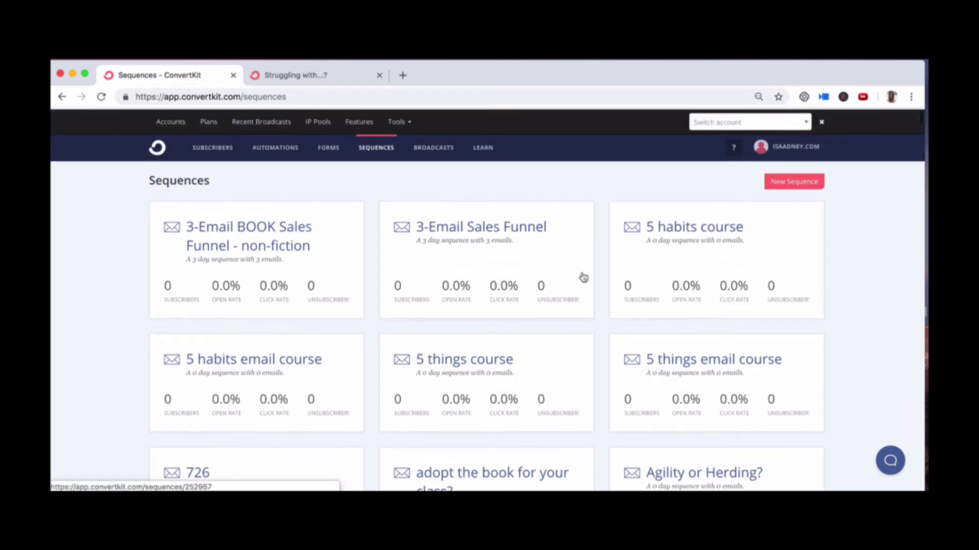
Step: Create a new broadcast, keeping the current sender address and All Subscribers as recipients, and proceed to its content
click(444, 148)
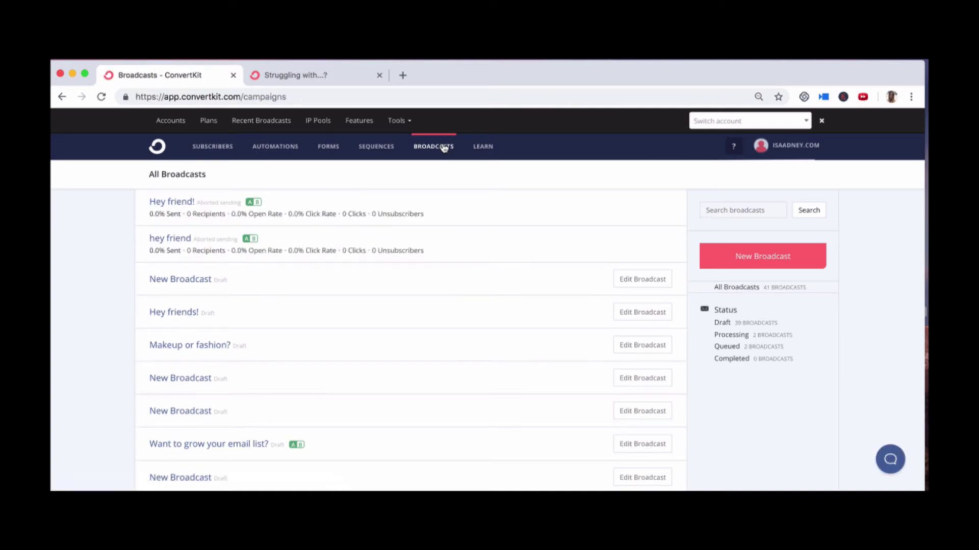
click(755, 260)
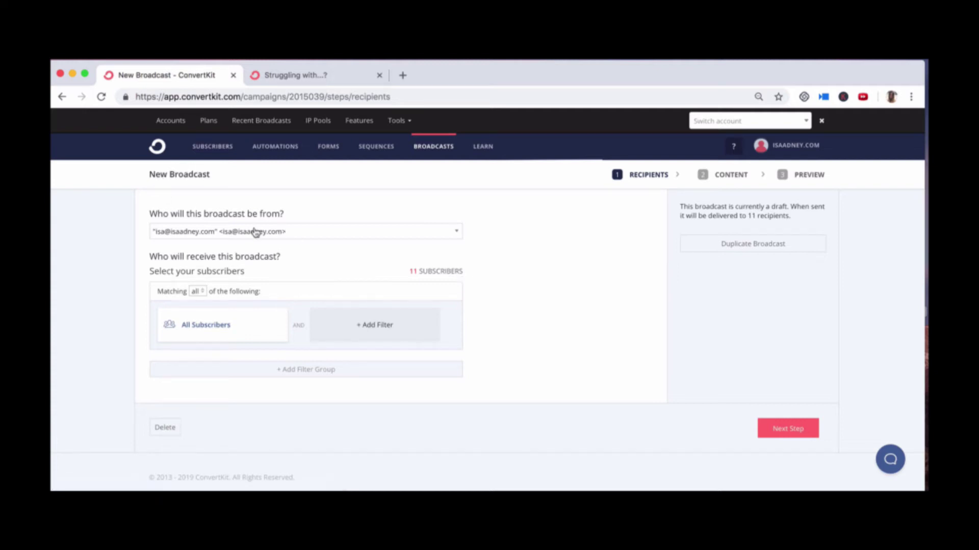
click(274, 232)
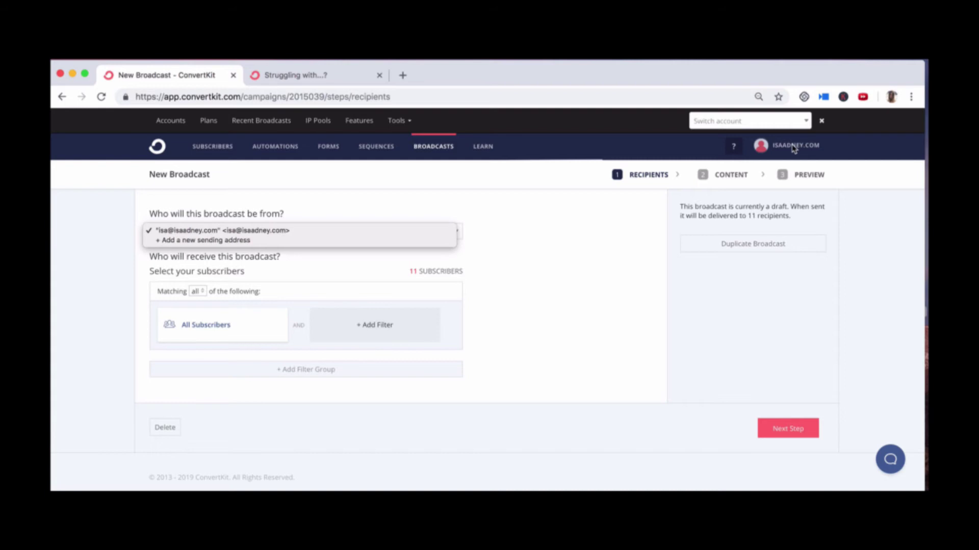
click(277, 231)
scroll(273, 235, down, 1)
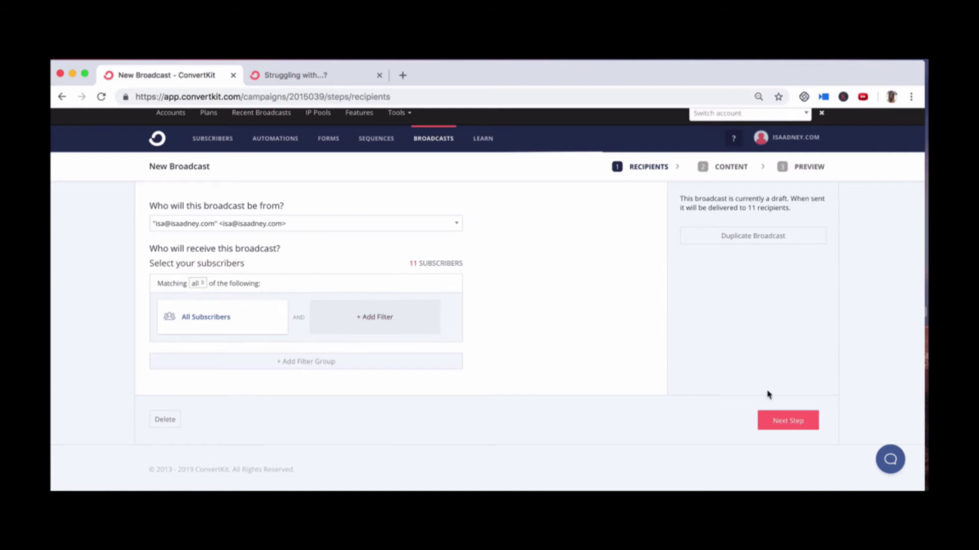
click(791, 427)
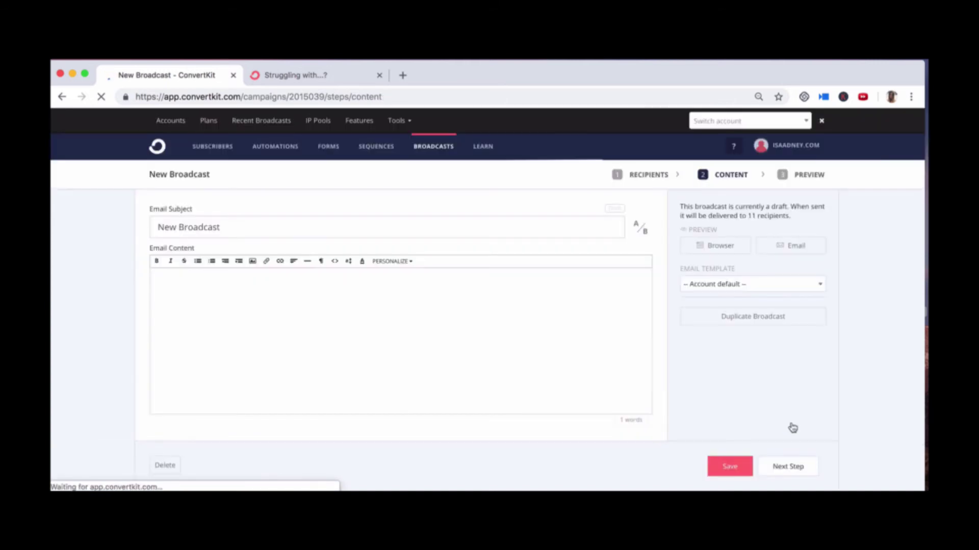
Step: Set the email subject to "Hi friend!", enter ":)" as the content, and view the personalization options
drag(230, 227, 146, 219)
text(Hi friend!)
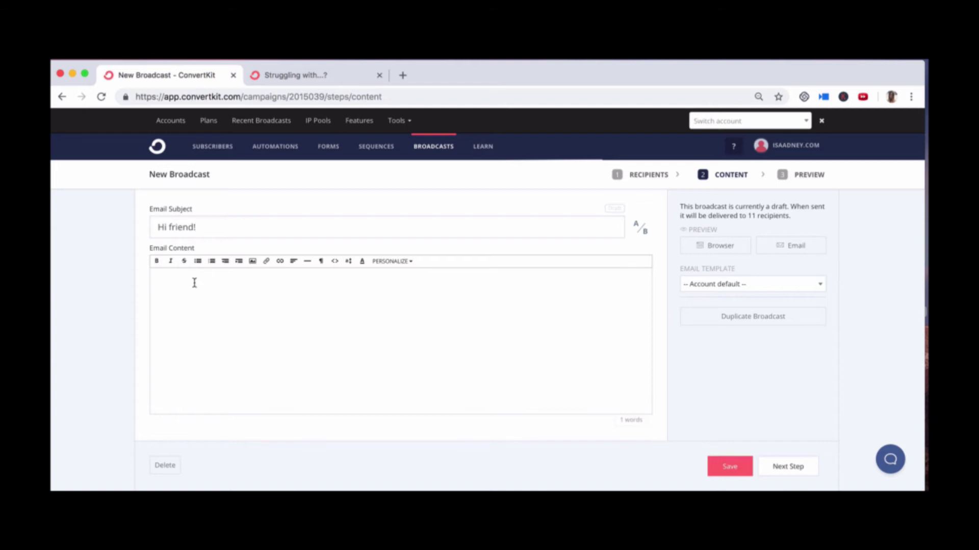
text(:))
click(395, 263)
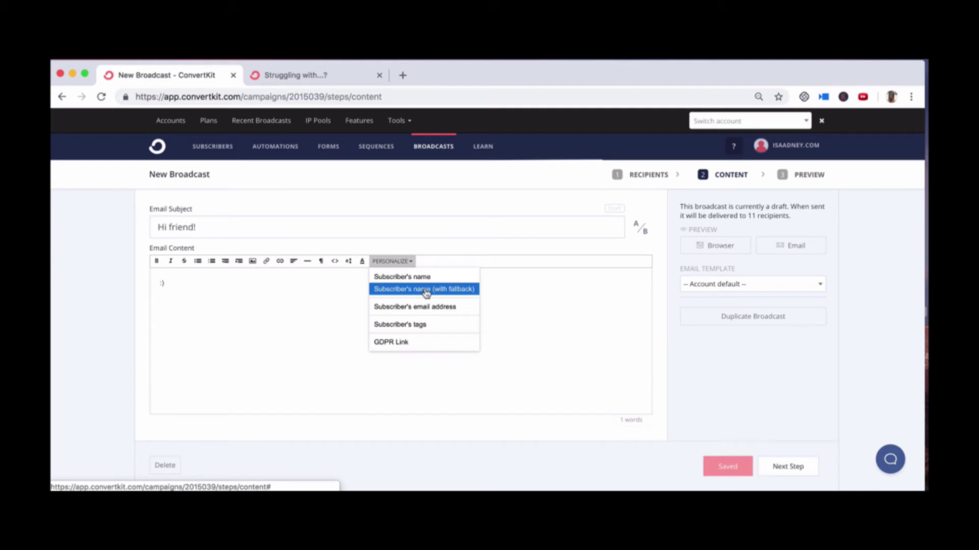
click(312, 300)
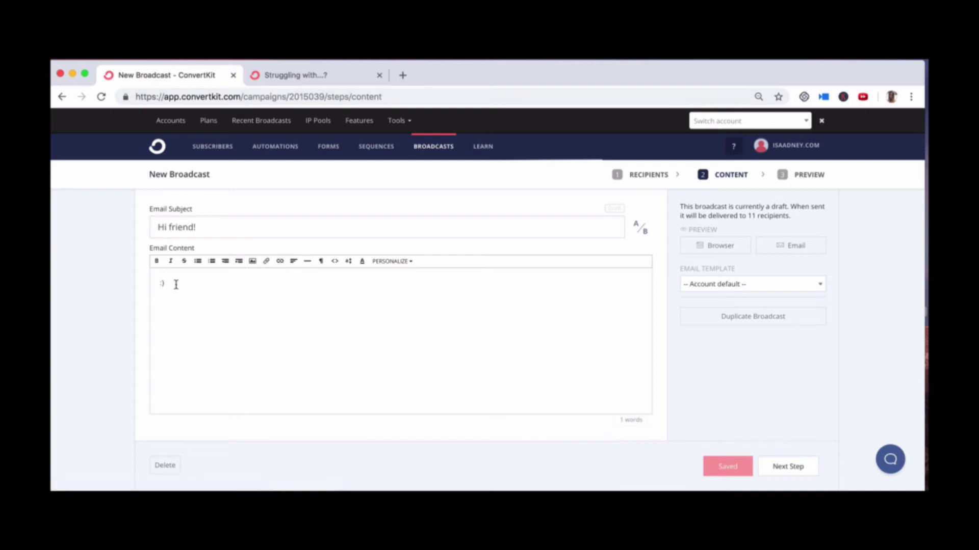
Step: Add the line "Interested in buying your product?" below the smiley and start inserting a link on it
key(Return)
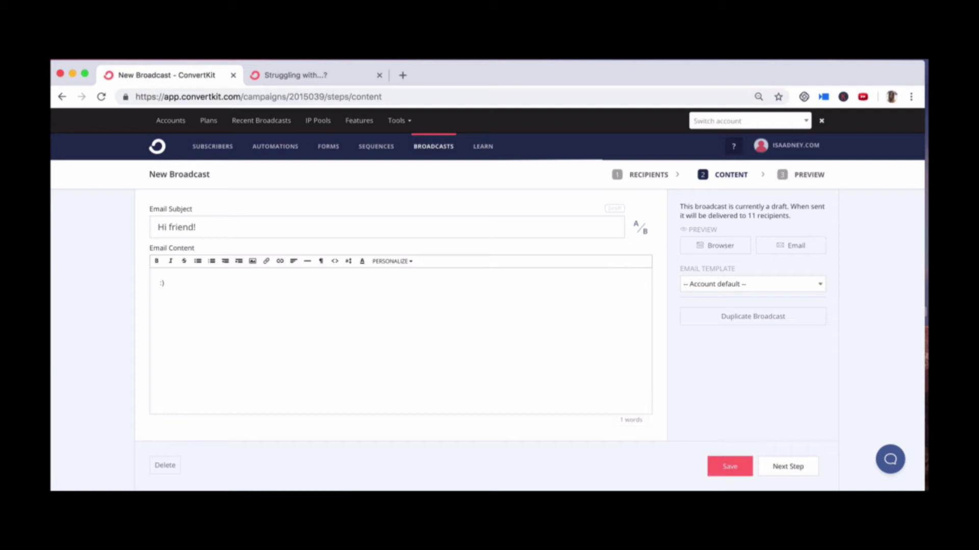
text(Interested in buying your product?)
drag(273, 299, 129, 303)
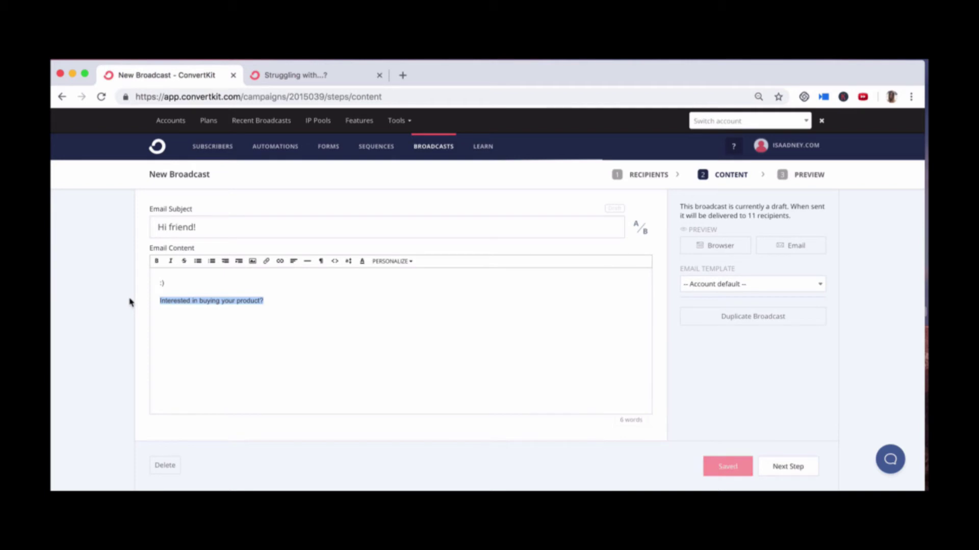
click(280, 261)
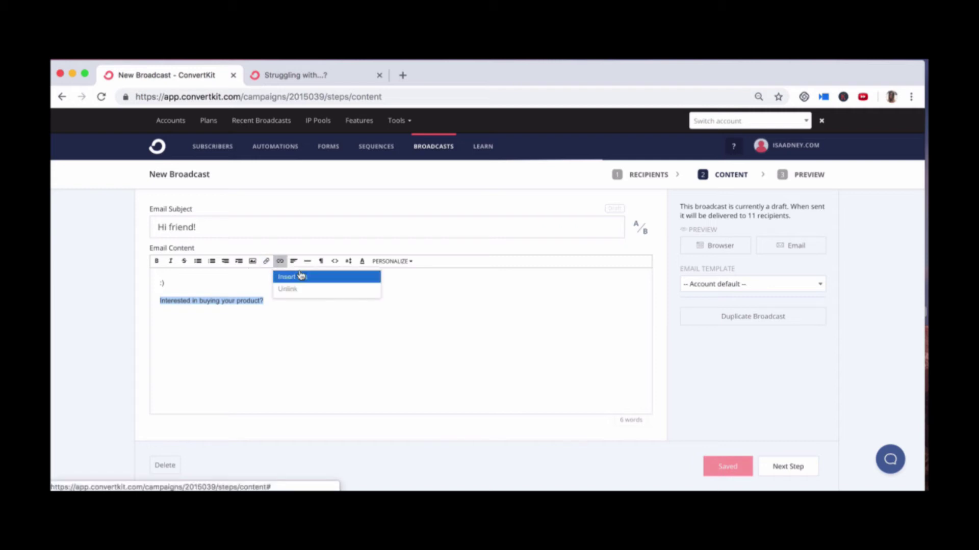
click(300, 276)
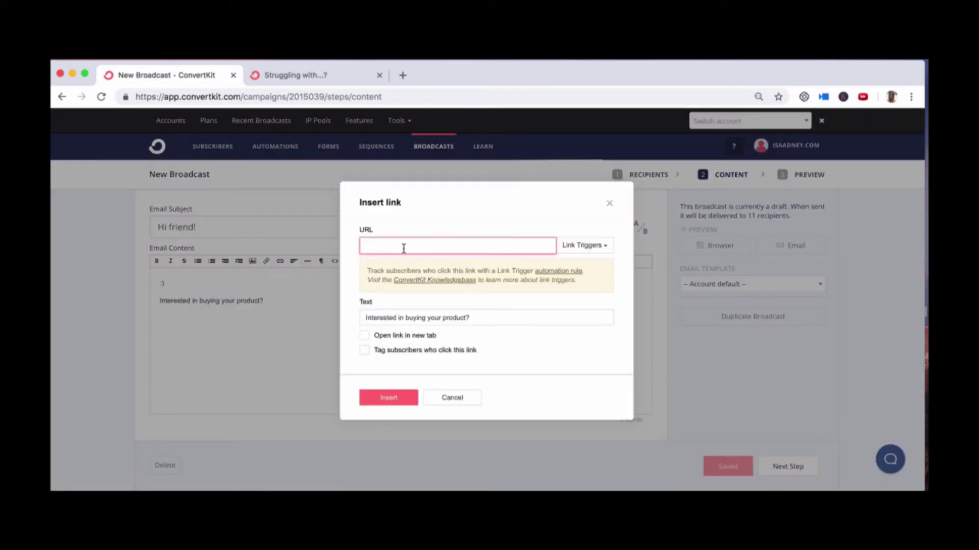
text(https://pages.convertkit.com/c2c13853f3/52108ef0a8)
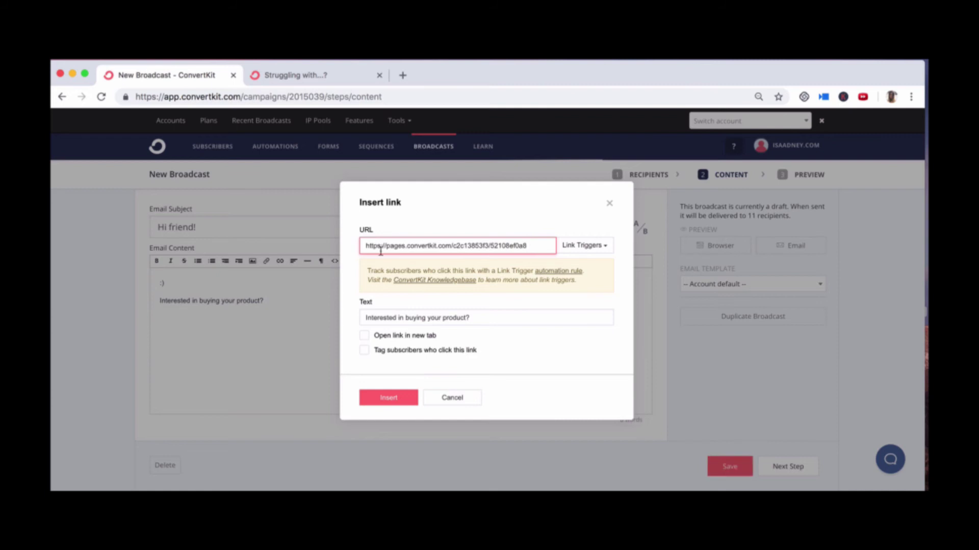
key(super+a)
key(BackSpace)
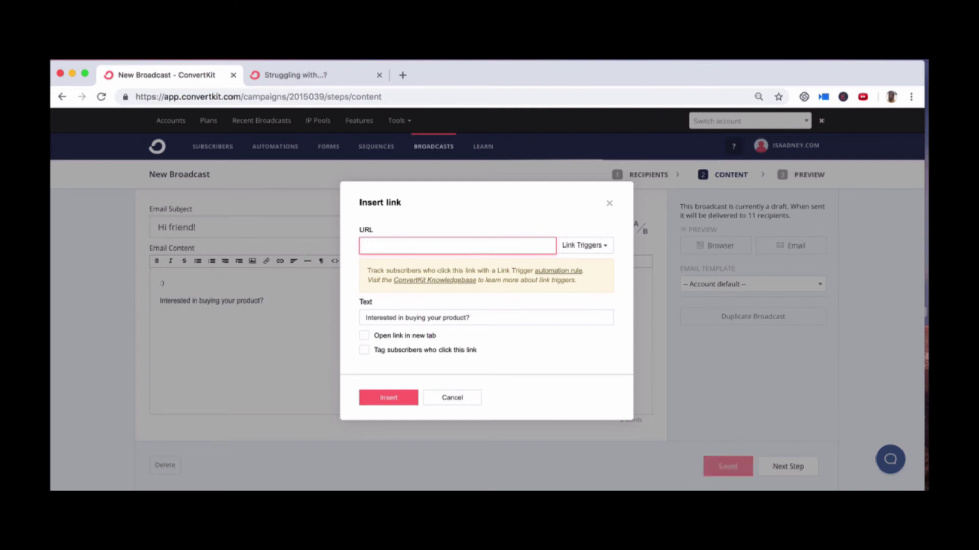
Step: Retrieve the preferences page address from the clipboard history and set the link's URL to app.convertkit.com/preferences-confirmed
click(686, 51)
click(722, 104)
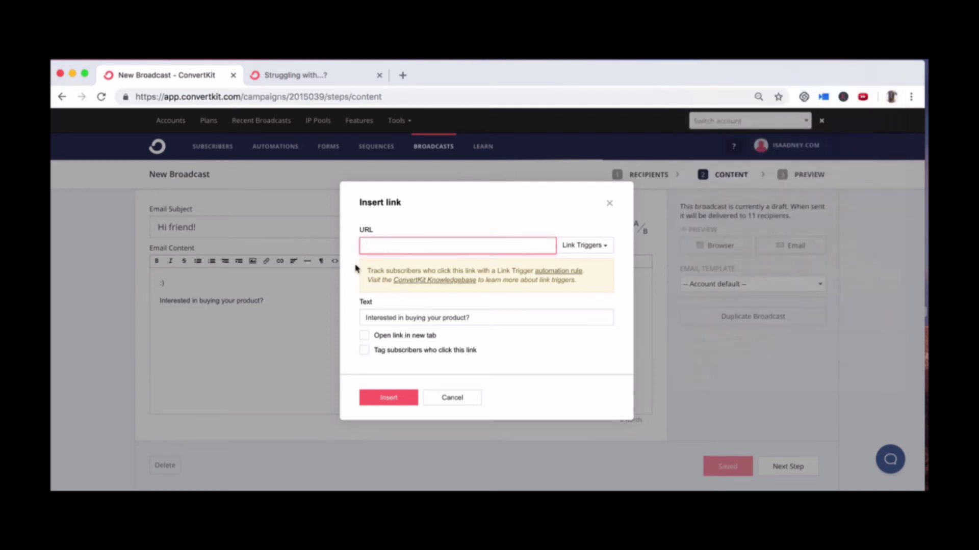
click(686, 51)
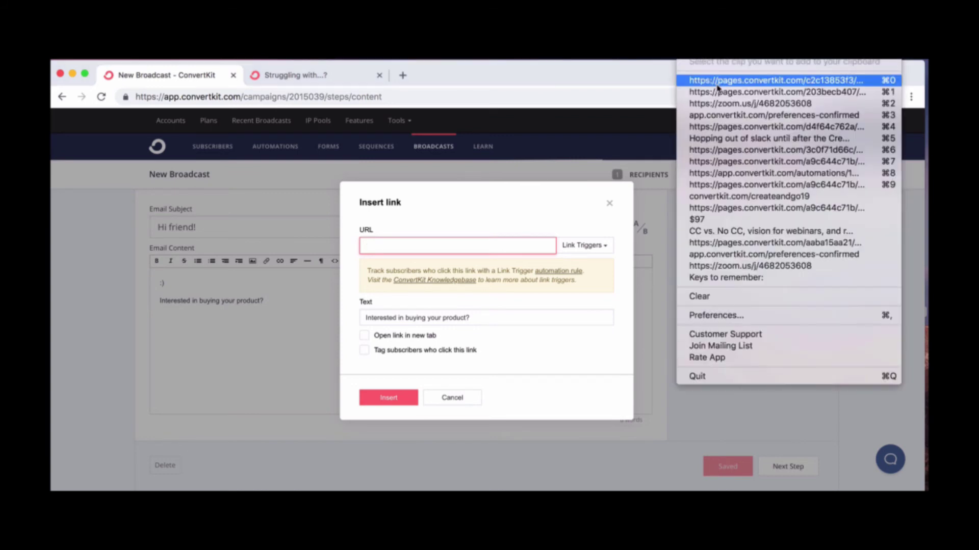
click(724, 179)
click(383, 246)
text(app.convertkit.com/preferences-confirmed)
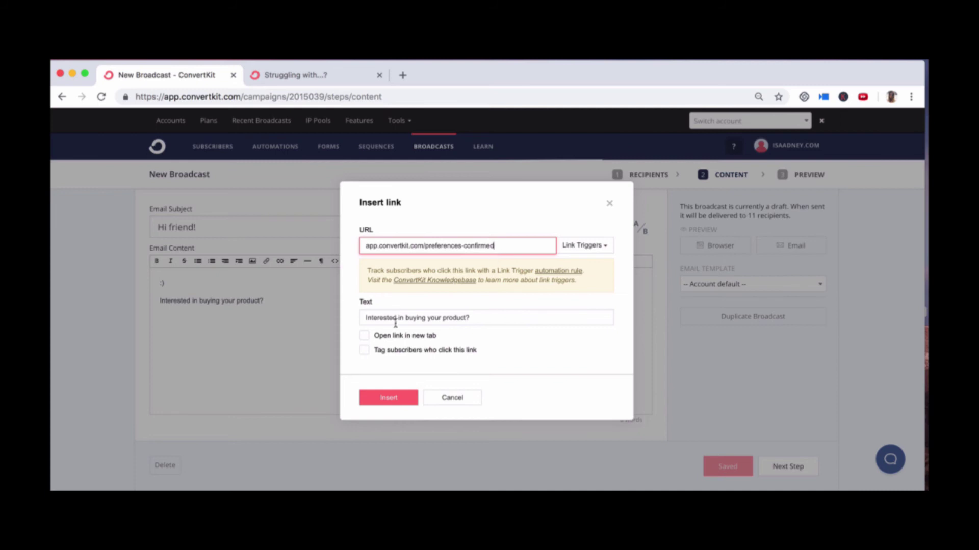
Step: Insert the link so it opens in a new tab and tags clicking subscribers with "interested in my awesome product"
click(365, 336)
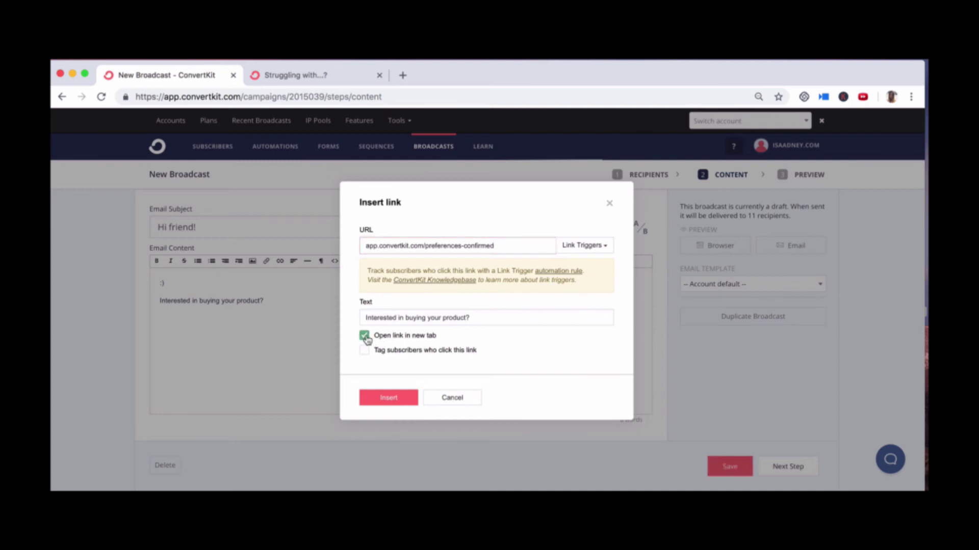
click(365, 350)
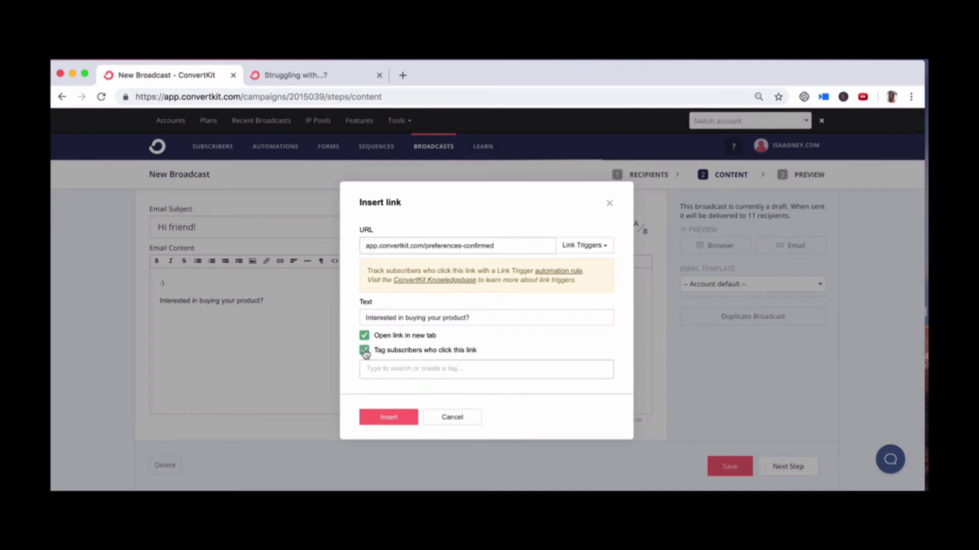
click(389, 369)
text(interested in m)
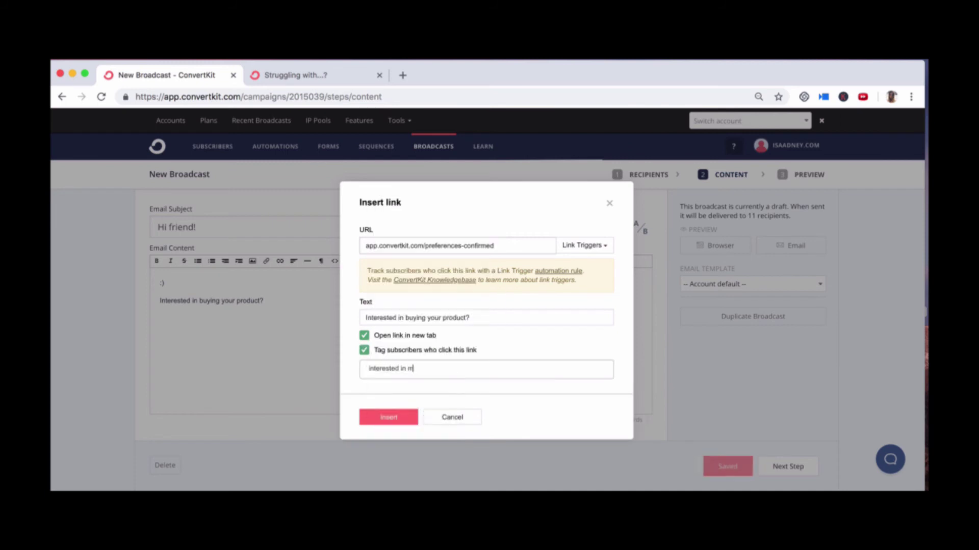
text(y awesome product)
key(Return)
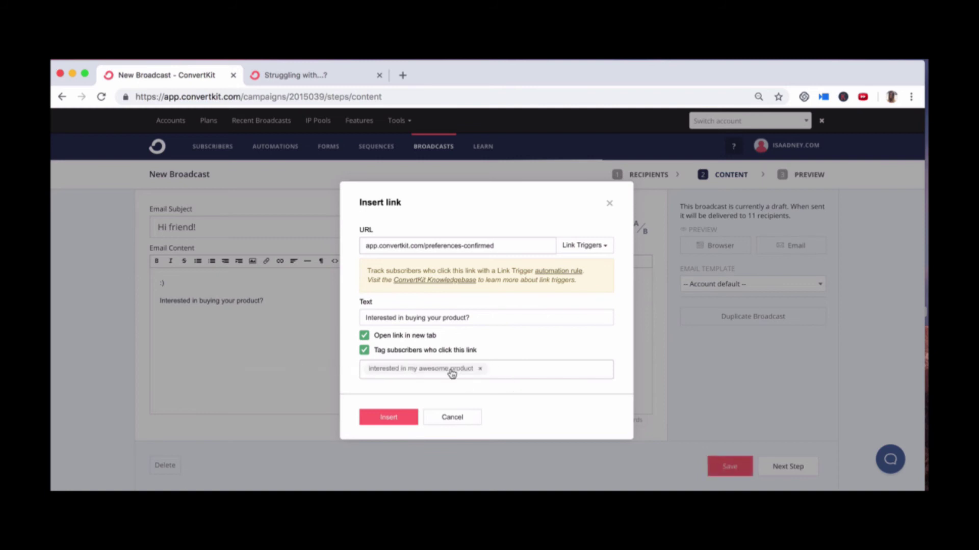
click(388, 417)
Step: Inspect the details of the inserted link in the email content
click(195, 300)
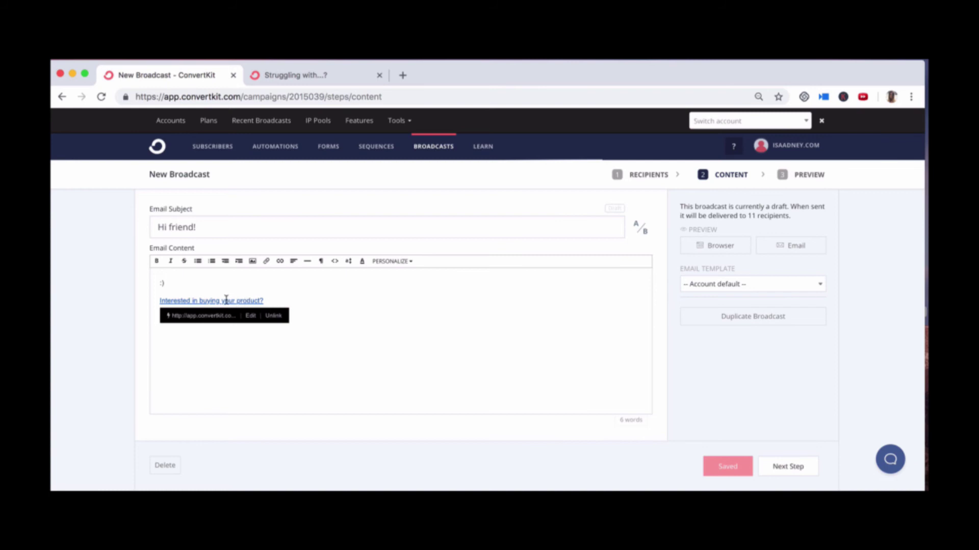
click(284, 300)
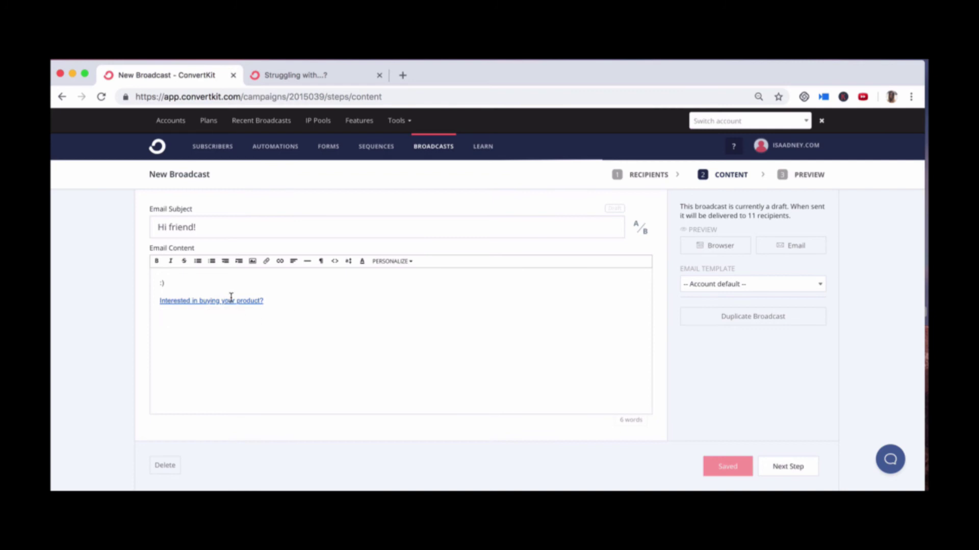
click(285, 298)
click(288, 299)
scroll(340, 294, down, 1)
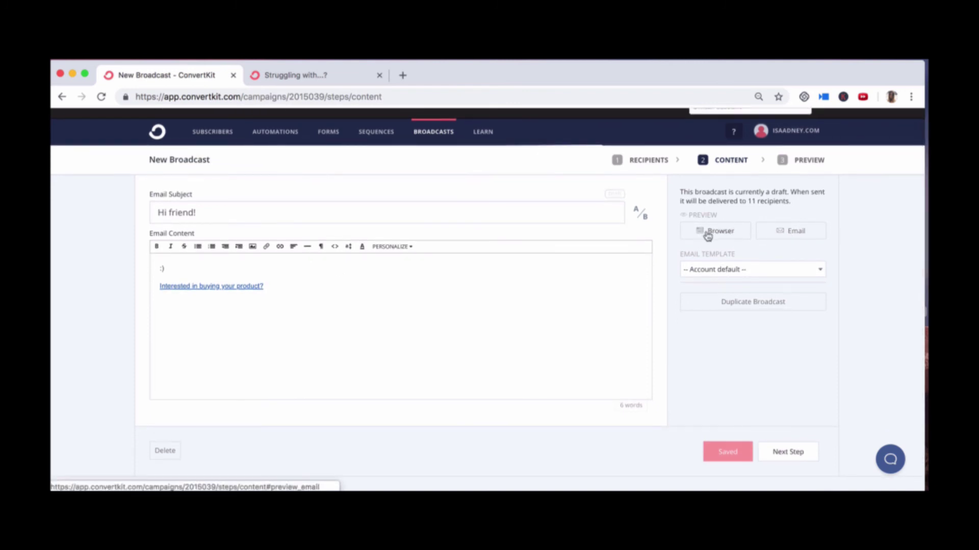
Step: Advance the "Hi friend!" broadcast to its preview stage and examine the calendar for scheduling its delivery without choosing a date
click(781, 455)
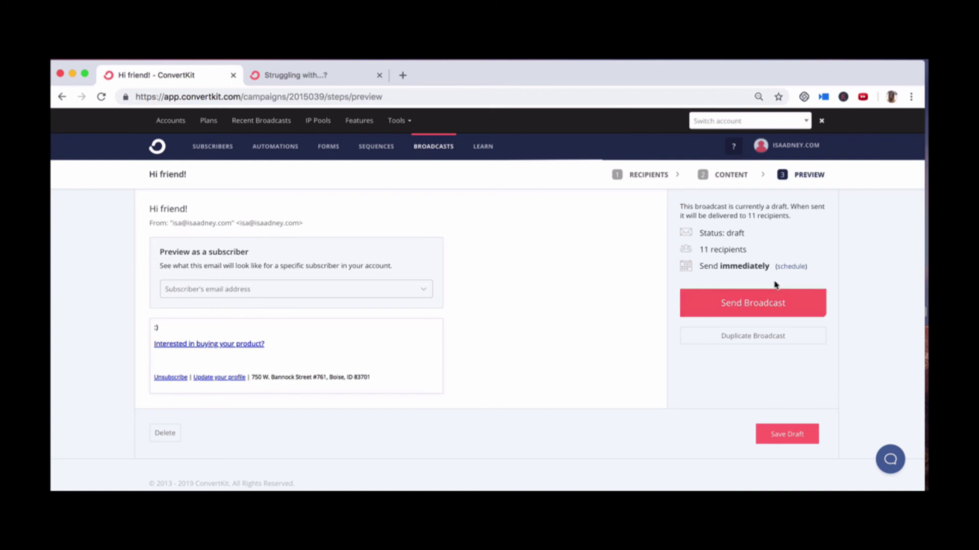
click(789, 267)
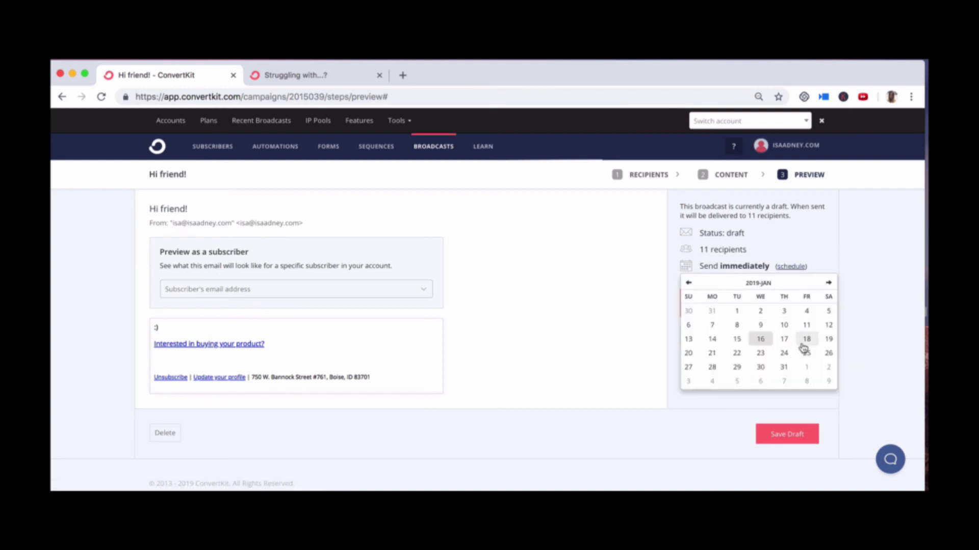
click(783, 343)
click(726, 335)
click(799, 248)
Step: Send the "Hi friend!" broadcast immediately to its recipients and confirm the delivery
click(774, 306)
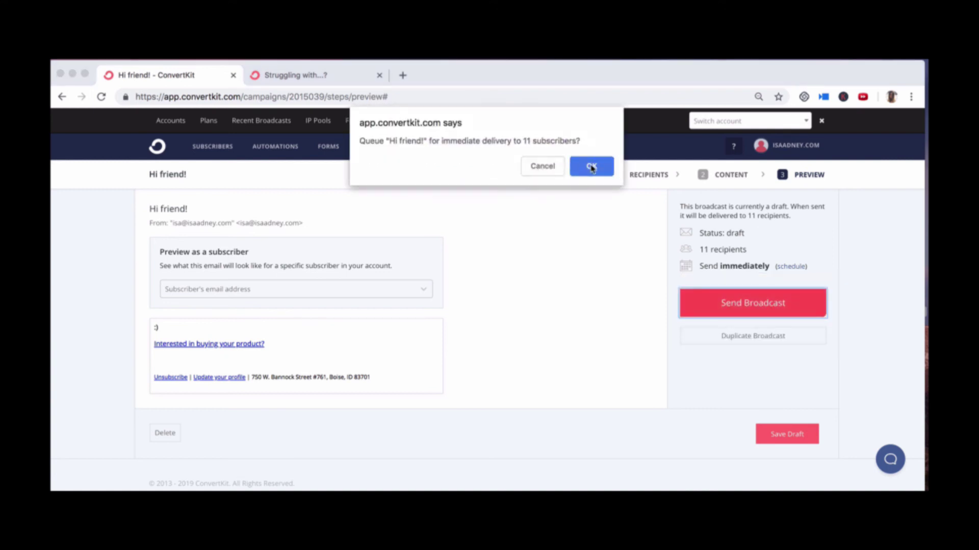
click(590, 165)
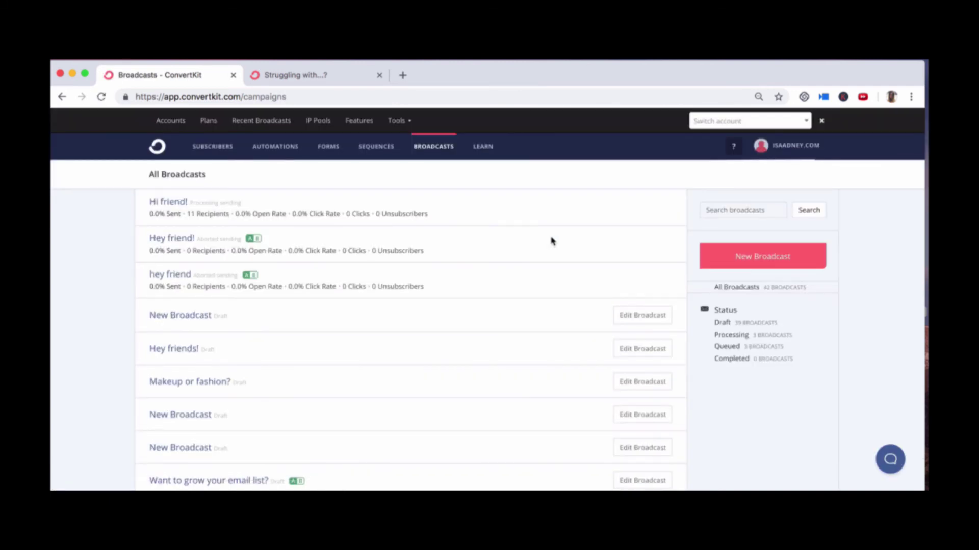
scroll(551, 240, down, 1)
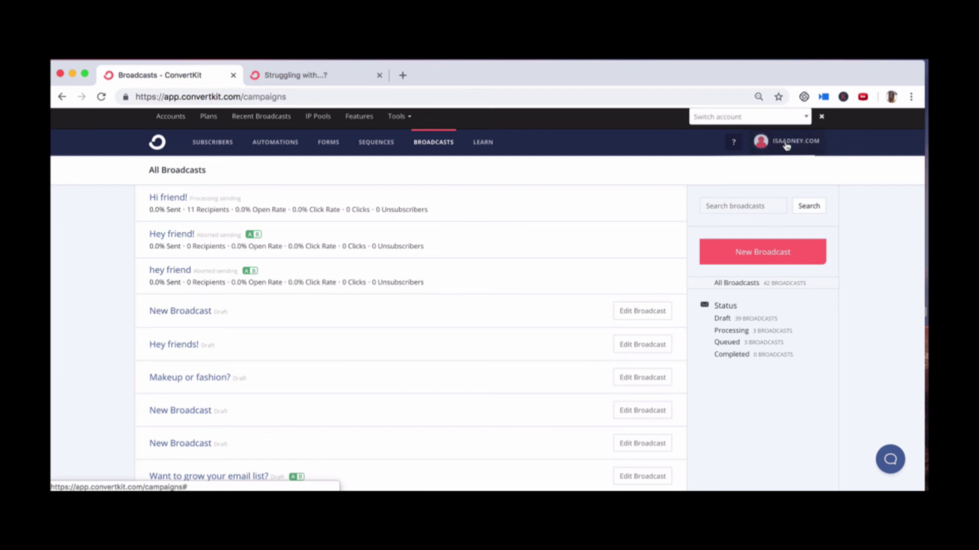
scroll(529, 277, down, 1)
scroll(530, 278, up, 1)
scroll(529, 277, up, 1)
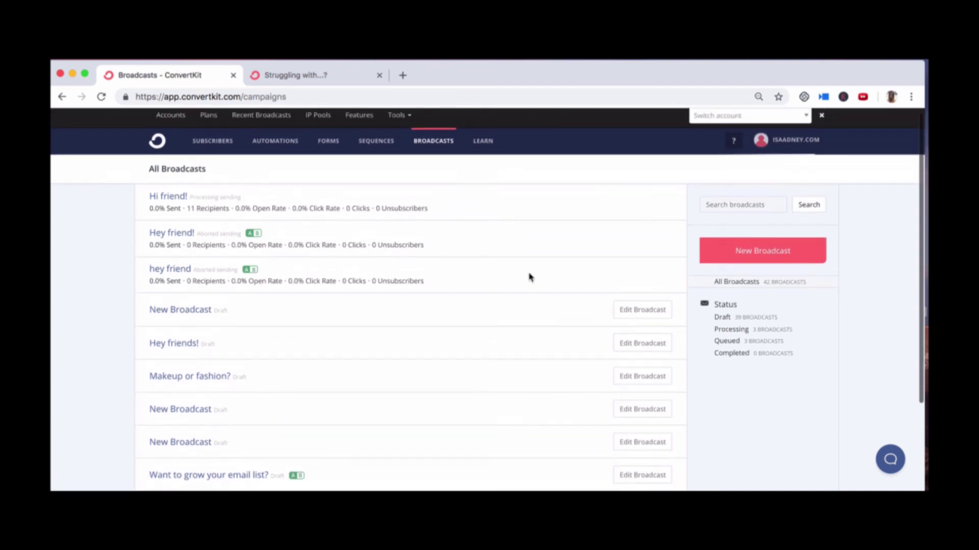
Step: Open the support widget to view its suggested articles and activate the help docs search
click(891, 464)
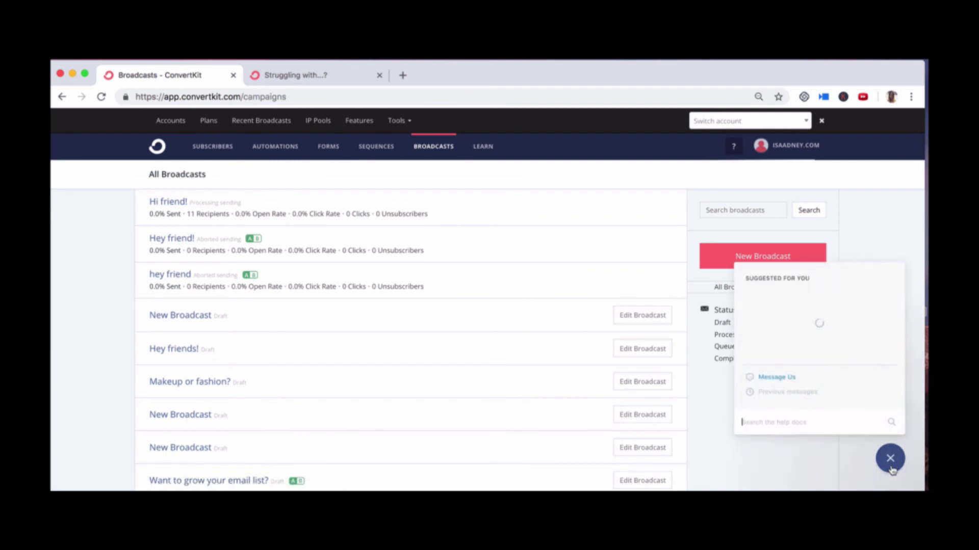
click(771, 426)
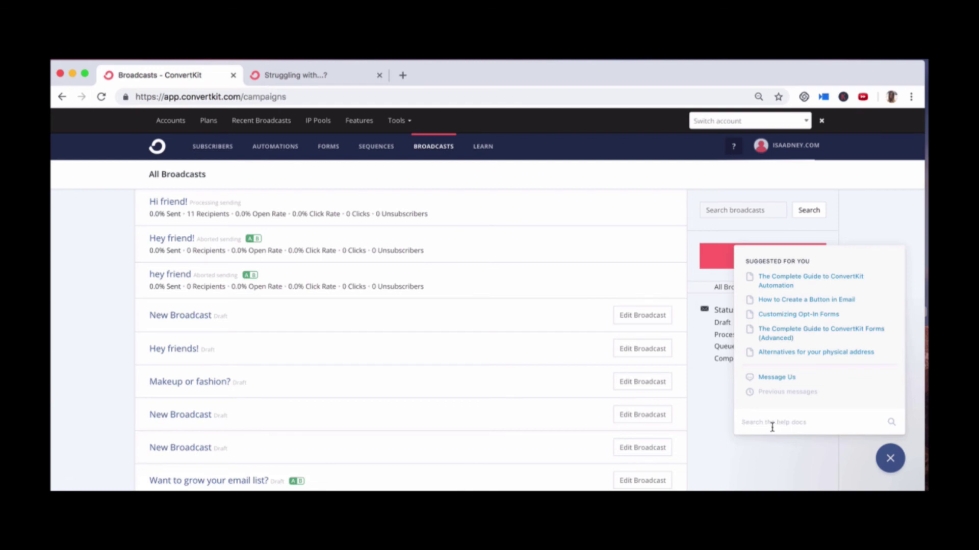